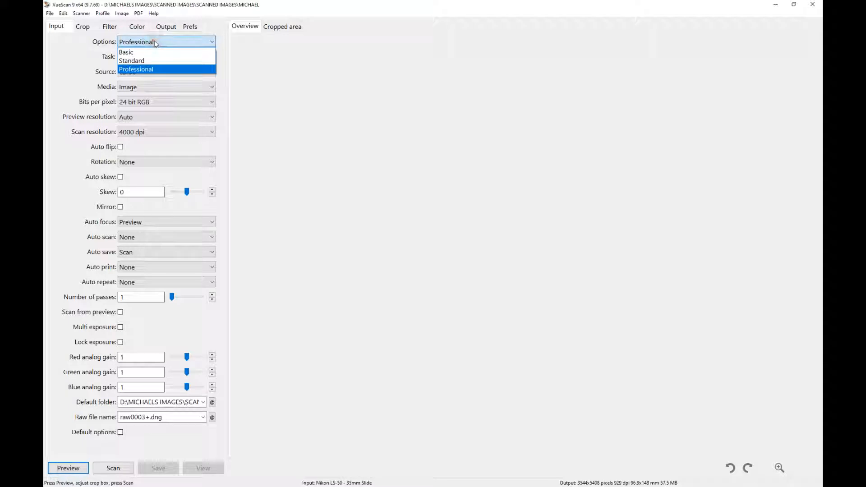
# - Review the slide scan's input, crop, filter, color and output settings, including the available Infrared clean strengths
pyautogui.click(156, 43)
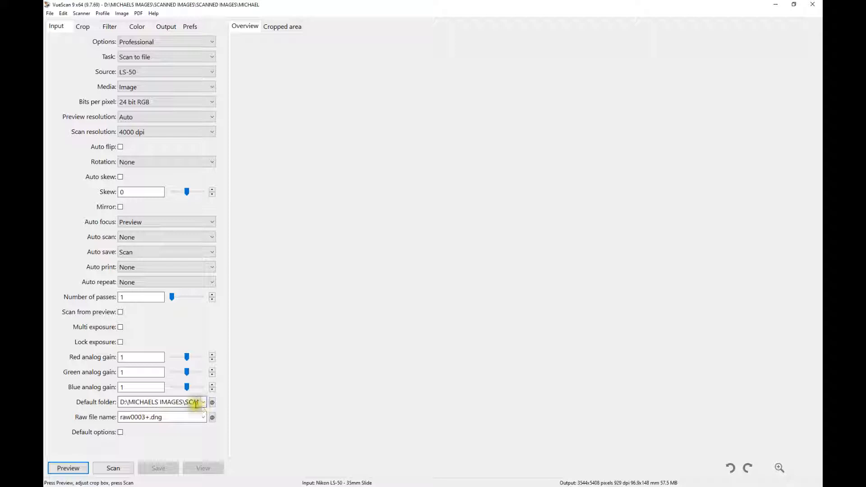
pyautogui.click(88, 30)
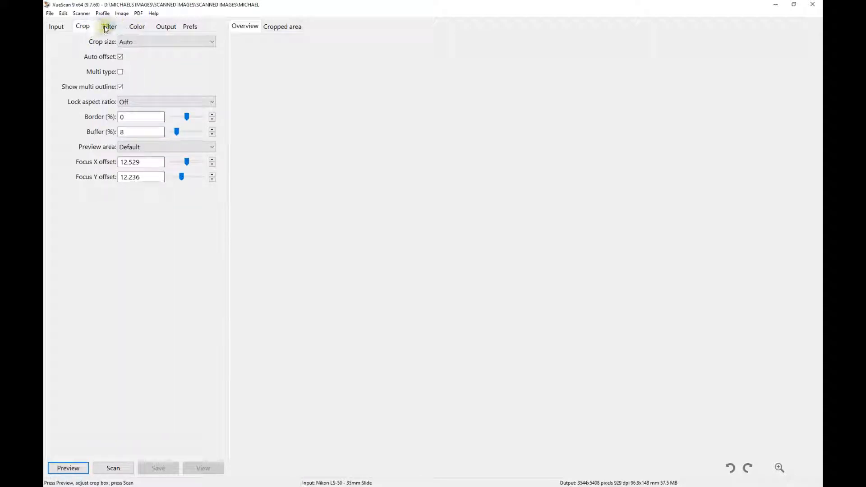
pyautogui.click(107, 28)
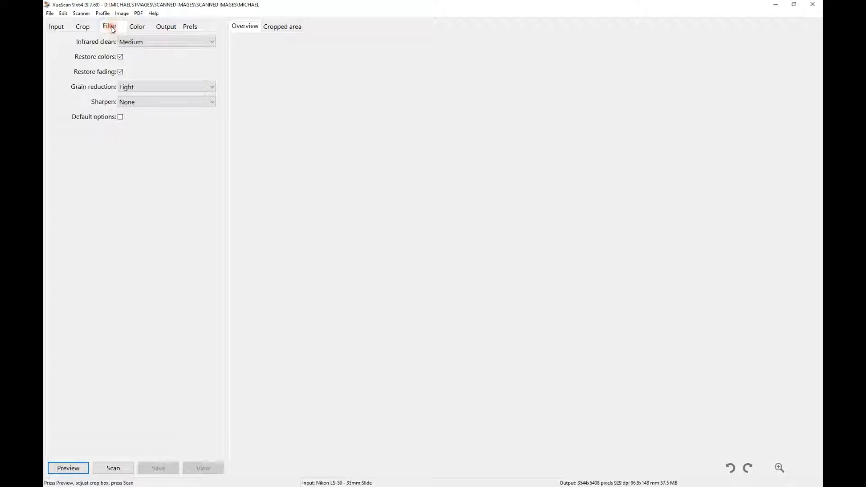
pyautogui.click(183, 45)
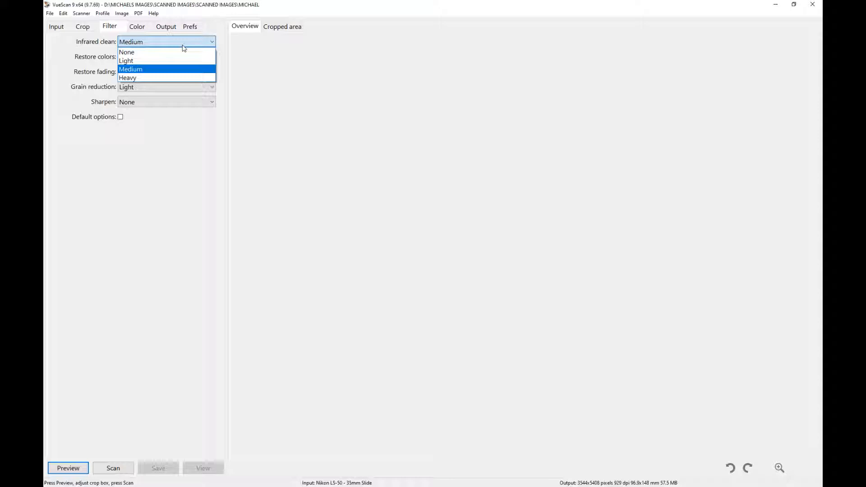
pyautogui.click(184, 42)
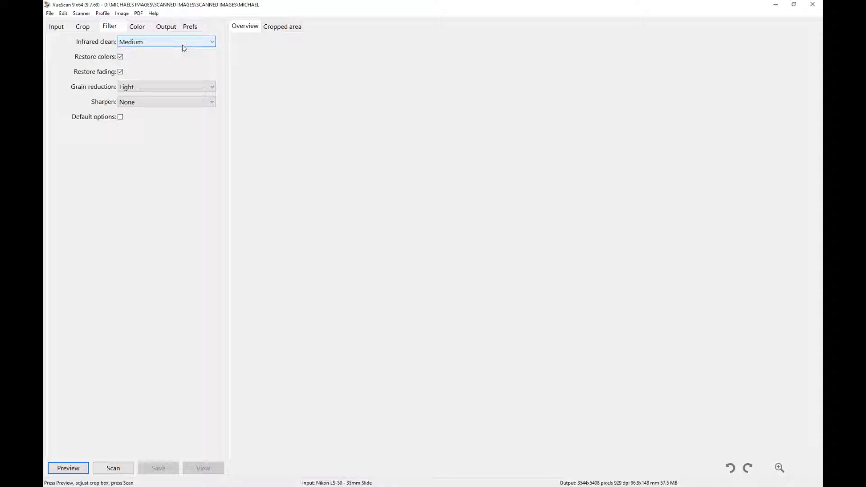
pyautogui.click(129, 77)
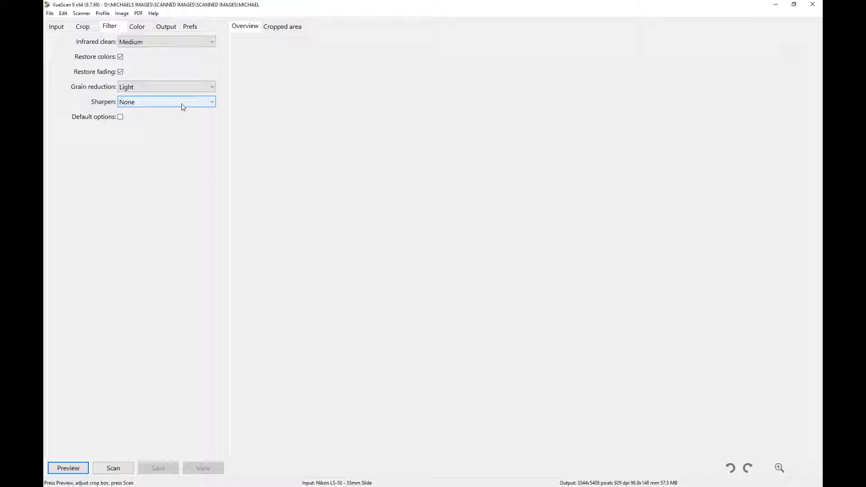
pyautogui.click(138, 26)
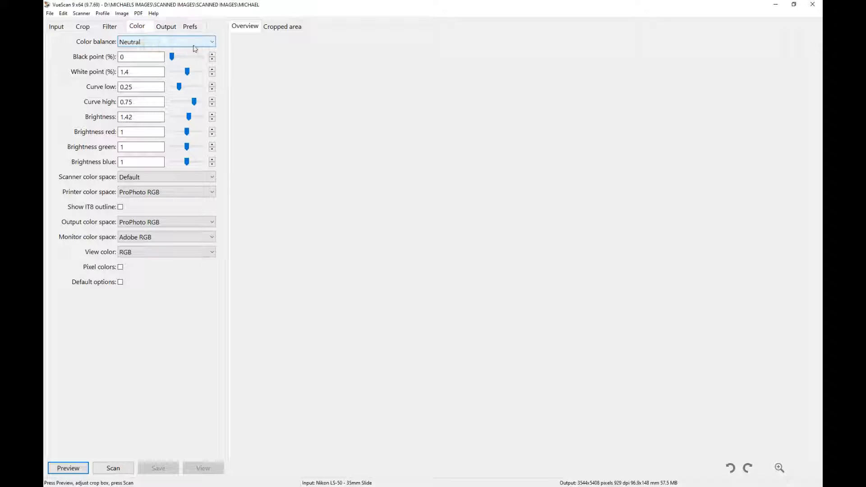
pyautogui.click(173, 29)
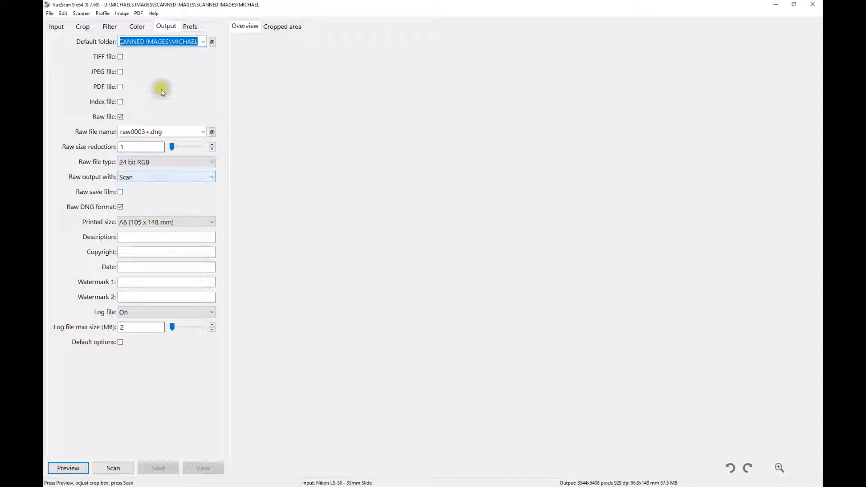
# - Preview the 35mm slide, check the program preferences and raw output settings, and scan it to a raw DNG file
pyautogui.click(66, 470)
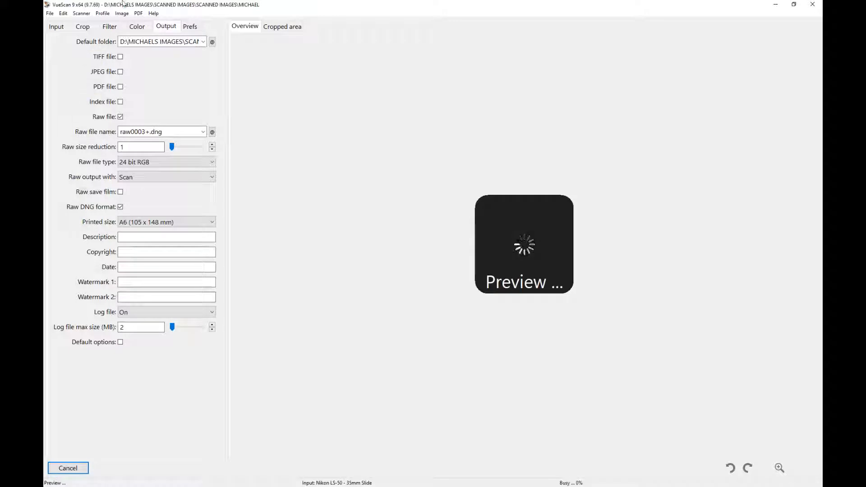
pyautogui.click(190, 28)
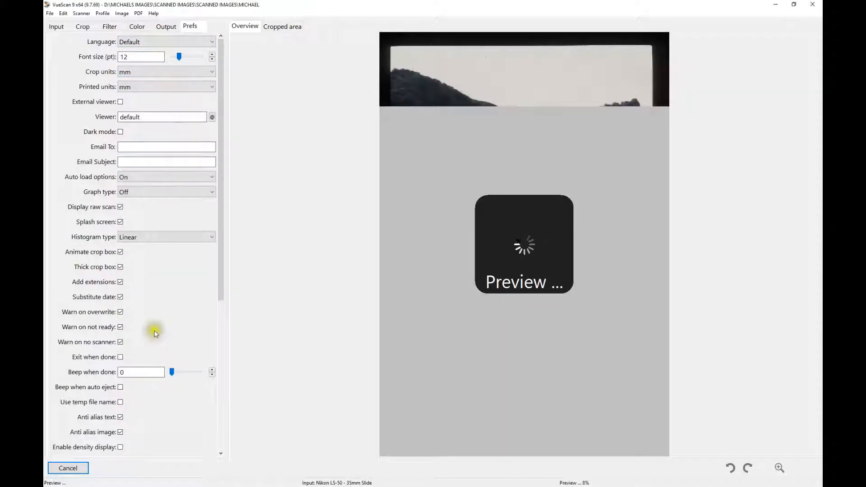
pyautogui.click(166, 27)
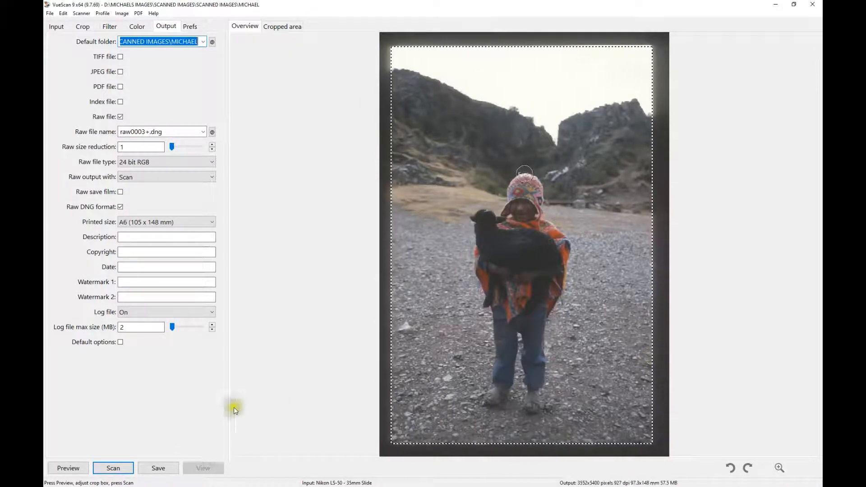
pyautogui.click(113, 469)
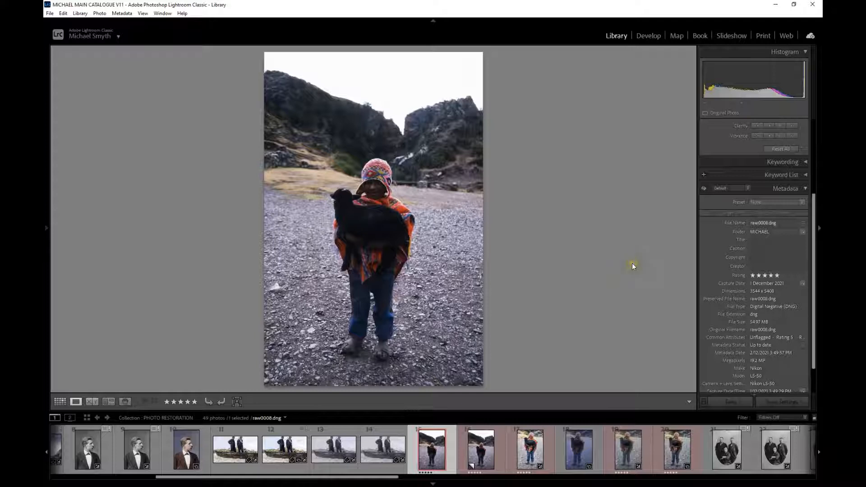
# - In Lightroom Classic, open the virtual copy of raw0008.dng for developing and expand its Detail settings
pyautogui.click(479, 464)
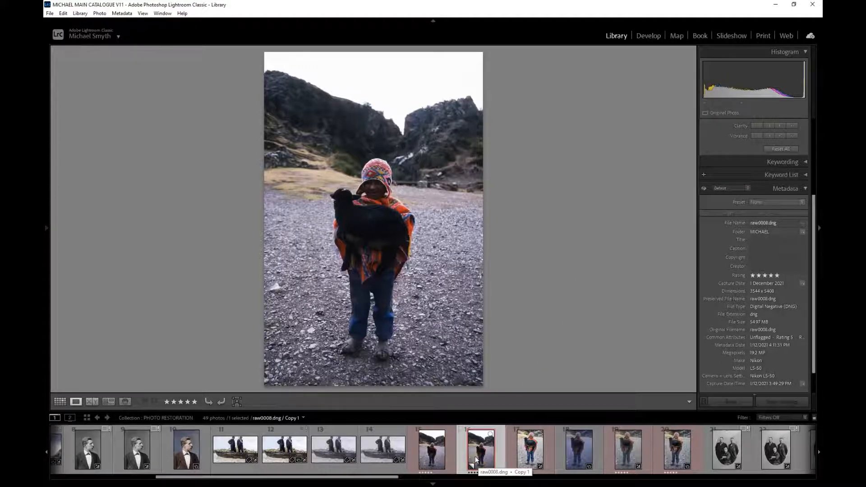
pyautogui.click(649, 36)
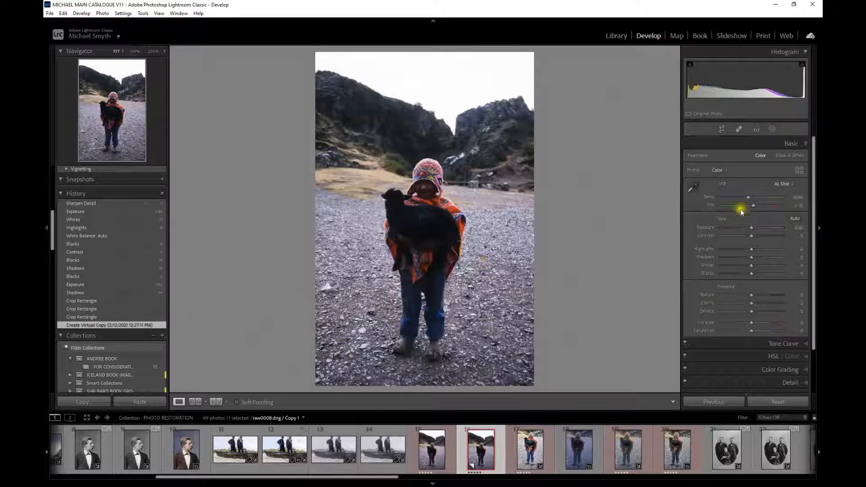
pyautogui.scroll(-1, 740, 324)
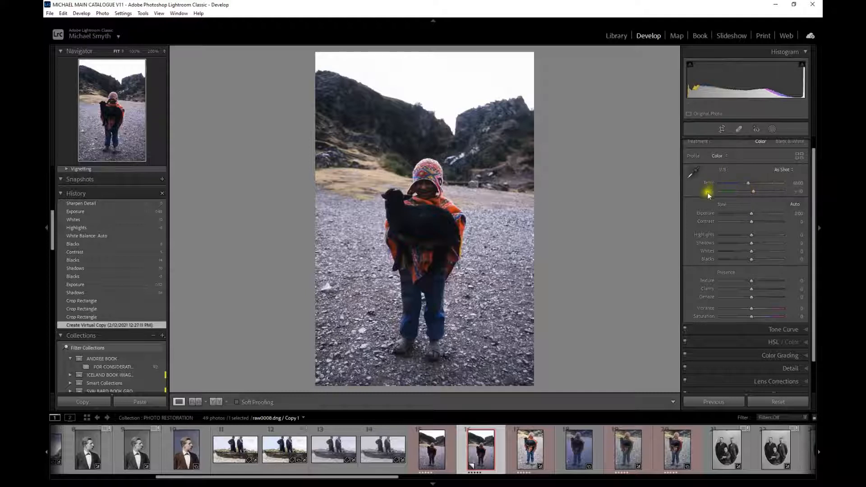
pyautogui.scroll(-3, 740, 337)
pyautogui.click(734, 332)
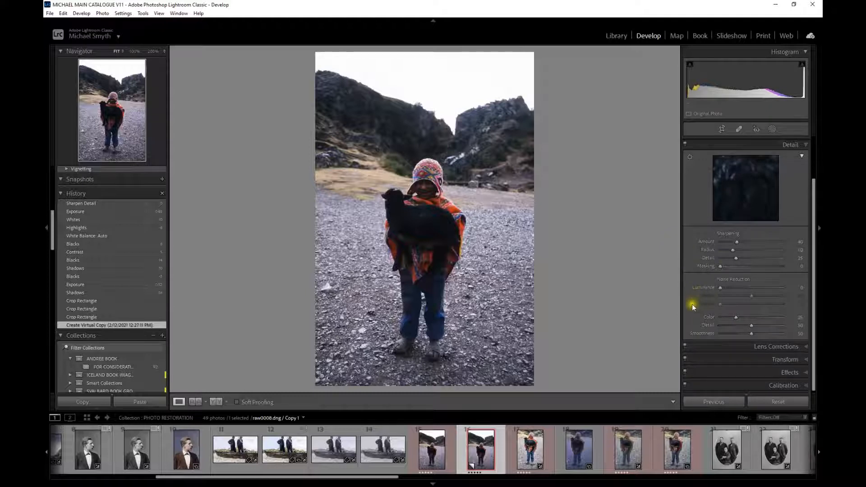
pyautogui.scroll(2, 699, 275)
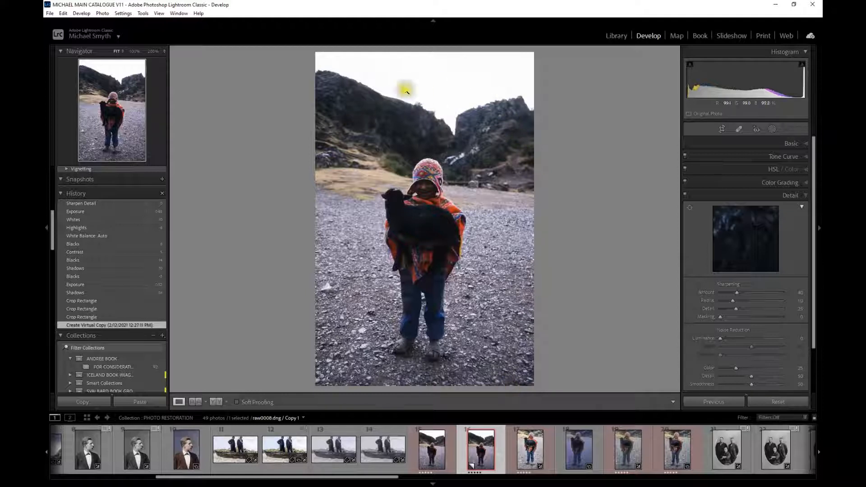
# - Step through the three recorded Crop Rectangle states in the edit history, checking the child's face at 100% along the way
pyautogui.click(122, 318)
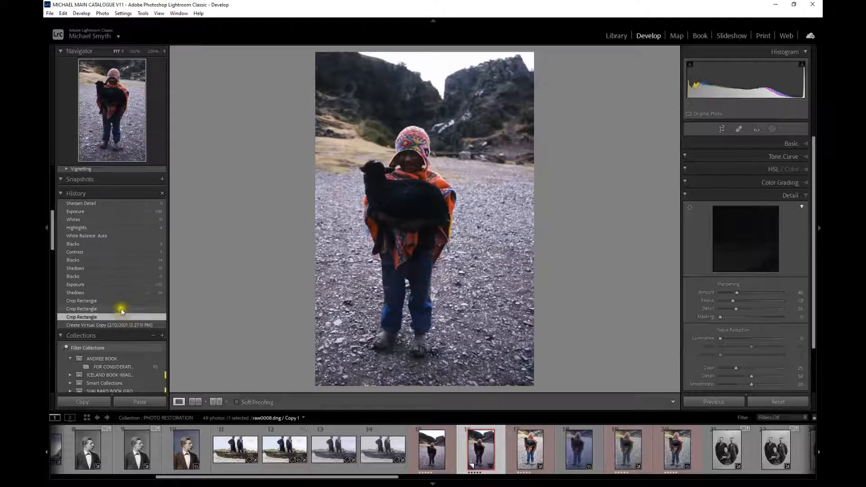
pyautogui.click(121, 310)
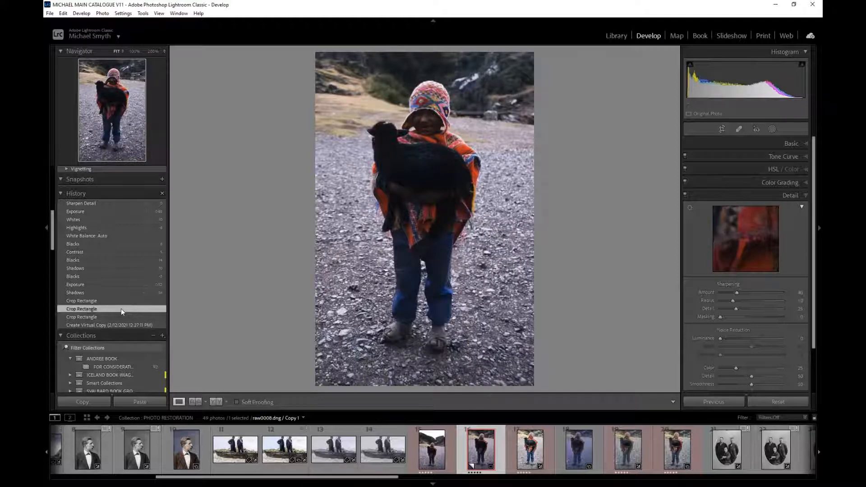
pyautogui.click(422, 120)
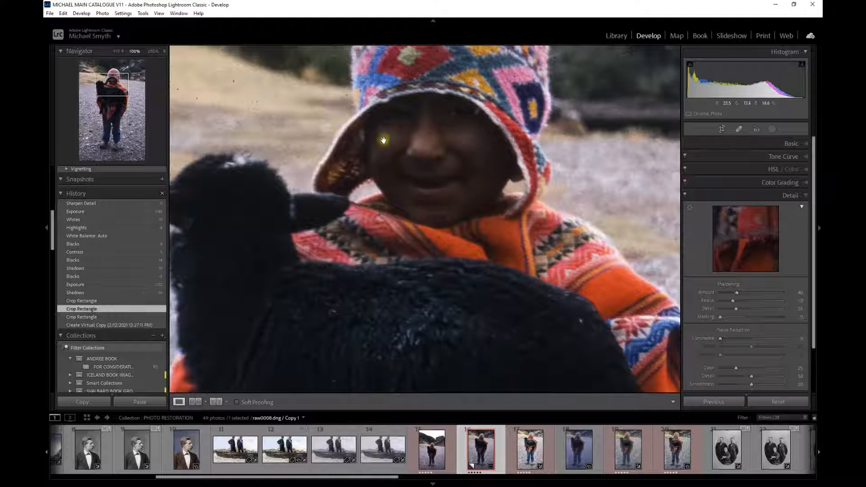
pyautogui.click(491, 235)
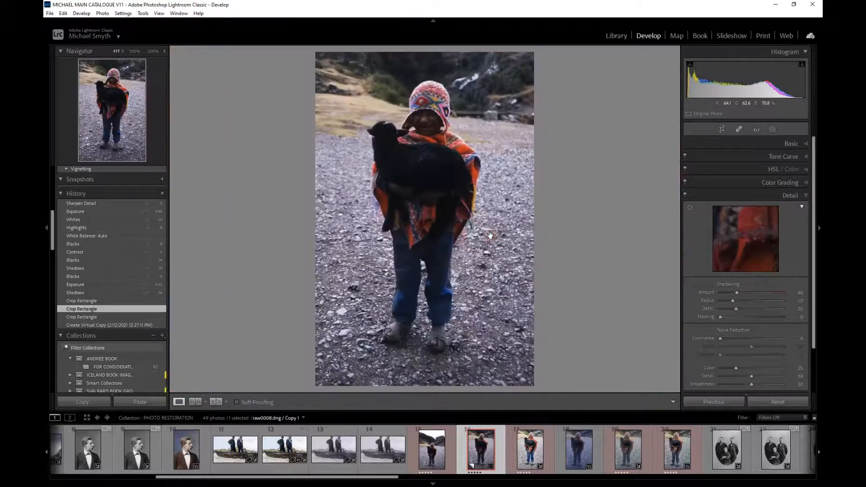
pyautogui.click(119, 302)
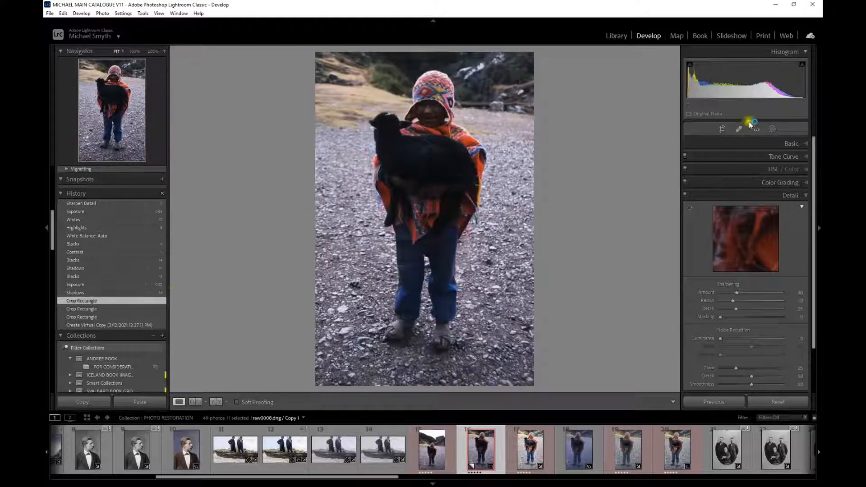
# - Show the Basic adjustments and restore the history states for Shadows +56 and Exposure +0.52
pyautogui.click(741, 143)
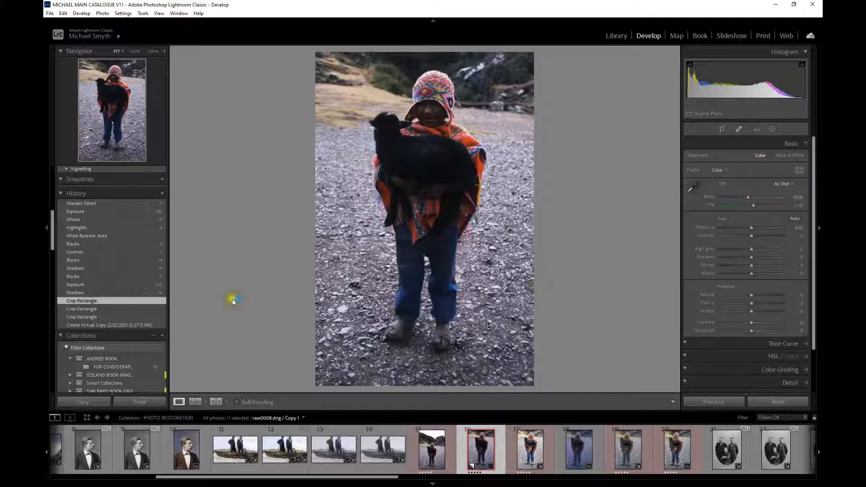
pyautogui.click(98, 293)
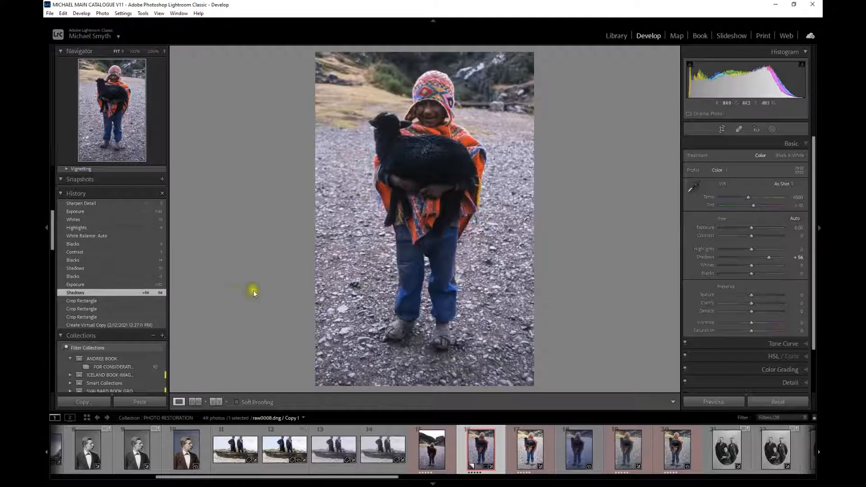
pyautogui.click(95, 286)
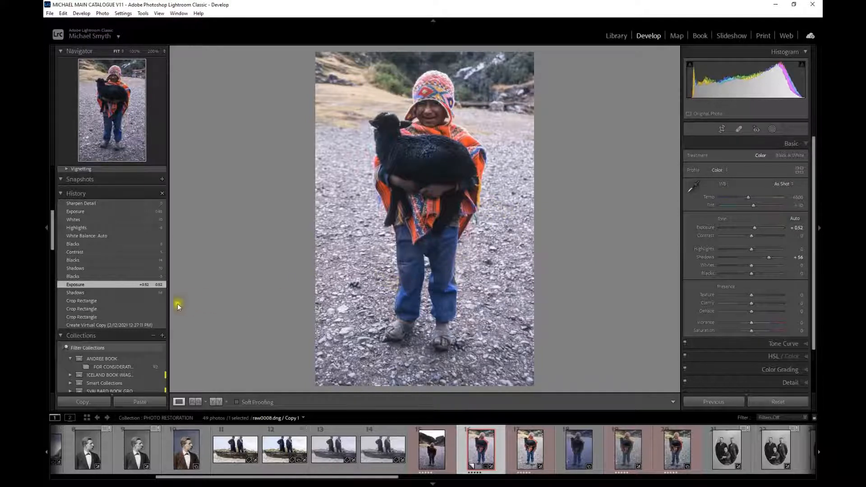
# - Advance the edit history through Blacks -3, Shadows +70, Blacks +14, Contrast +5 and Blacks +8
pyautogui.click(112, 277)
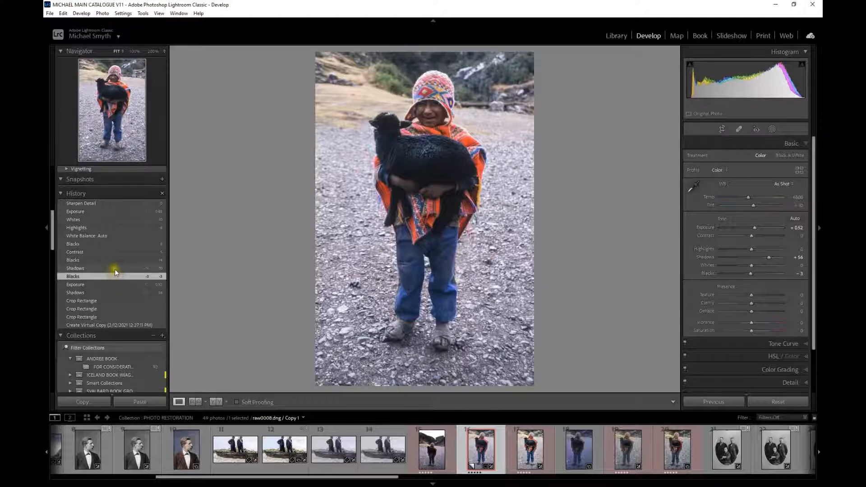
pyautogui.click(115, 269)
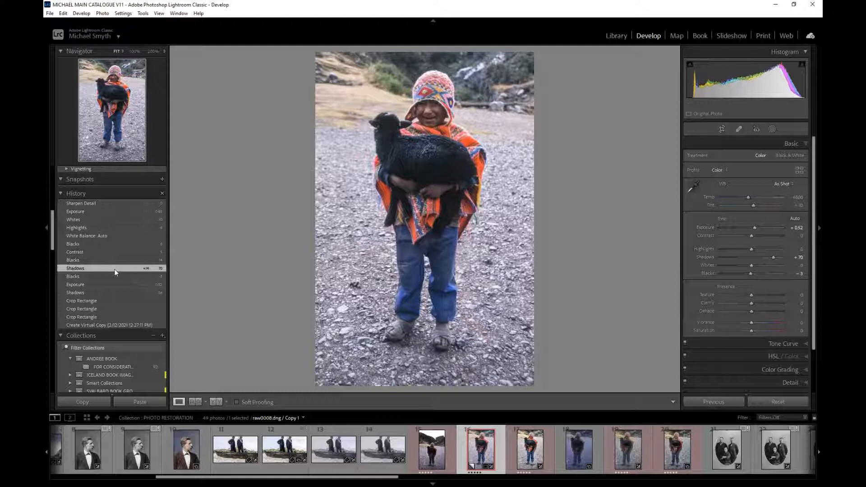
pyautogui.click(114, 261)
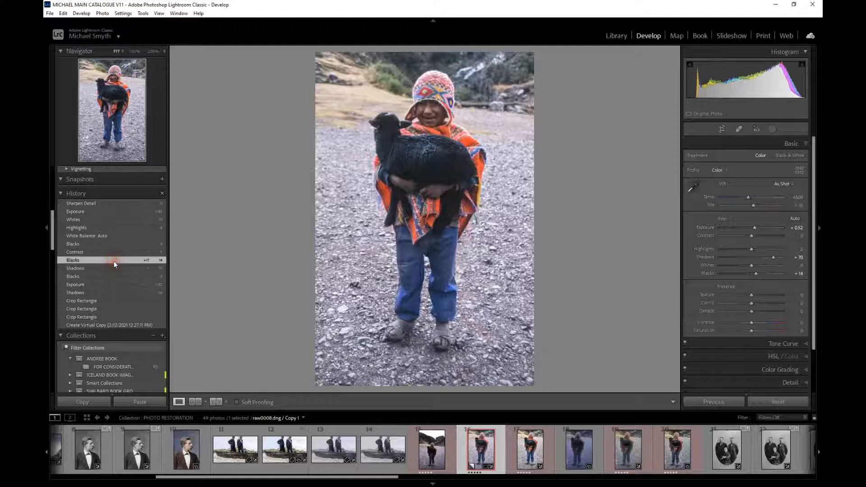
pyautogui.click(115, 252)
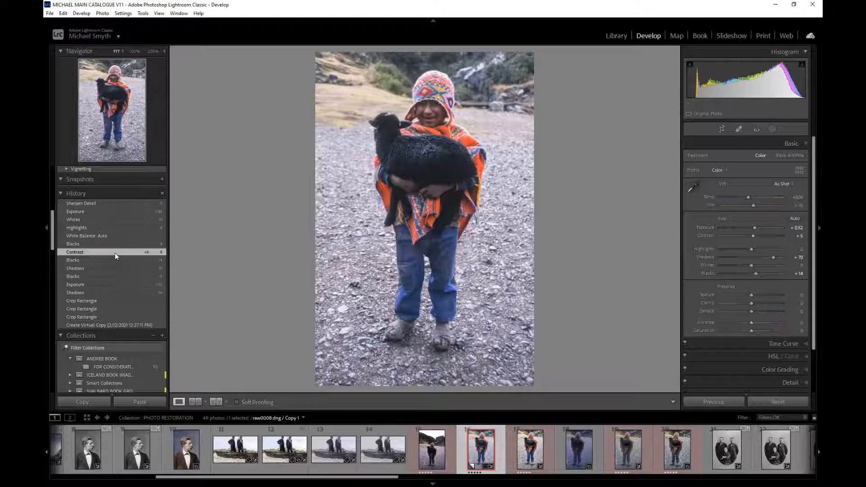
pyautogui.click(116, 252)
pyautogui.click(118, 244)
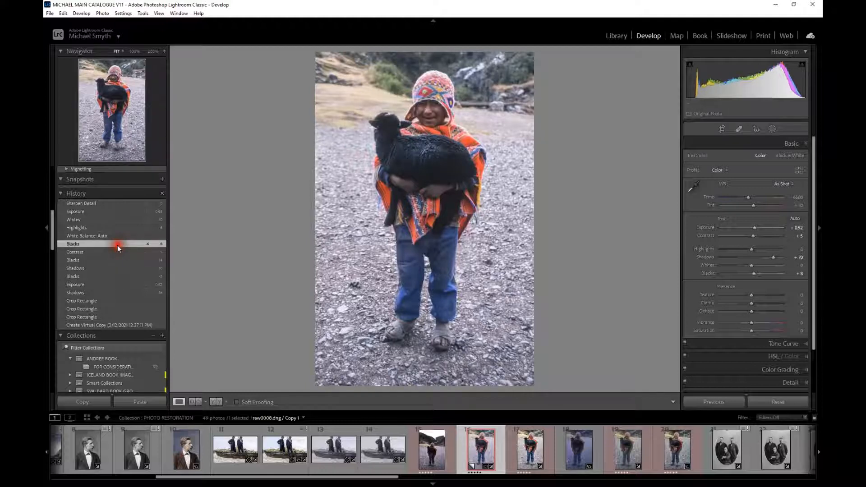
pyautogui.click(120, 239)
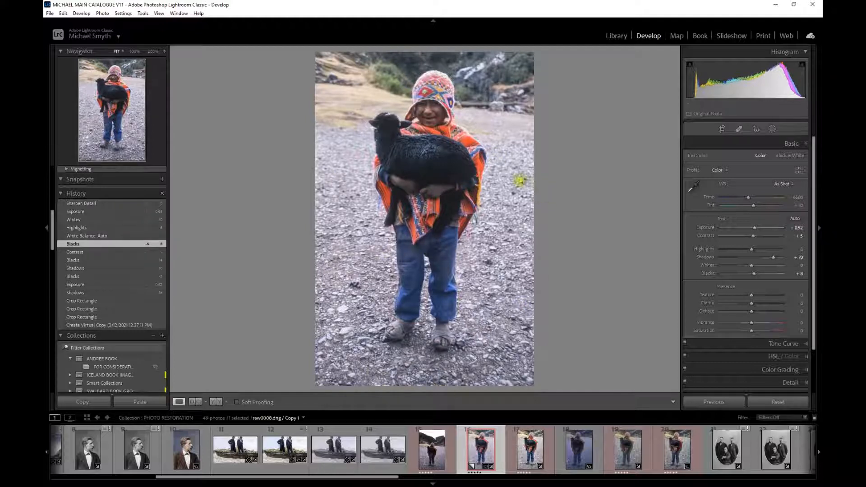
# - Advance the edit history through White Balance Auto, Highlights -8, Whites -10 and Exposure +0.65
pyautogui.click(90, 237)
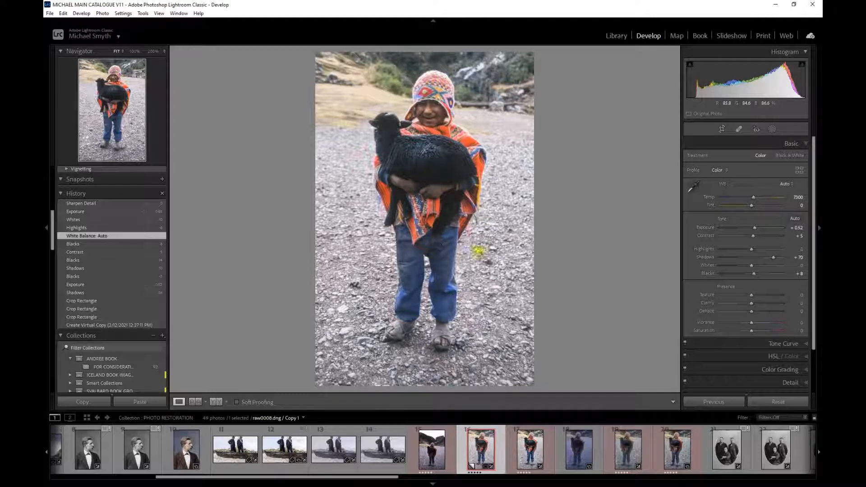
pyautogui.click(77, 228)
pyautogui.click(86, 230)
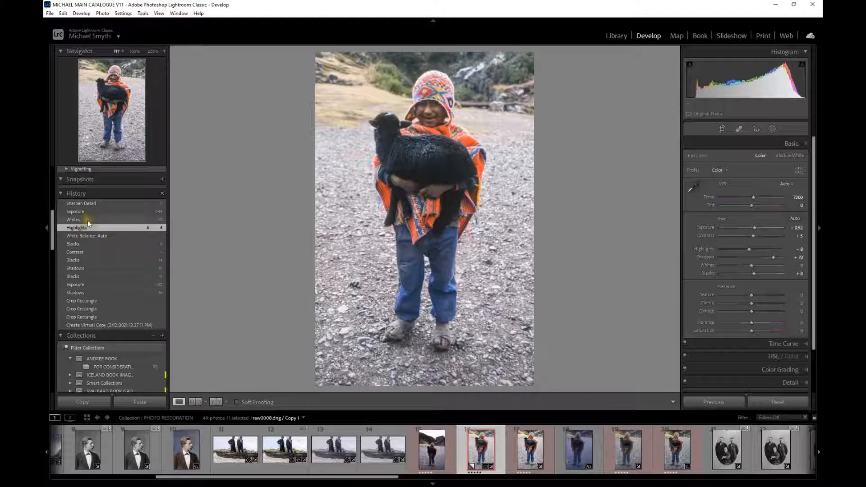
pyautogui.click(88, 221)
pyautogui.click(88, 222)
pyautogui.click(91, 211)
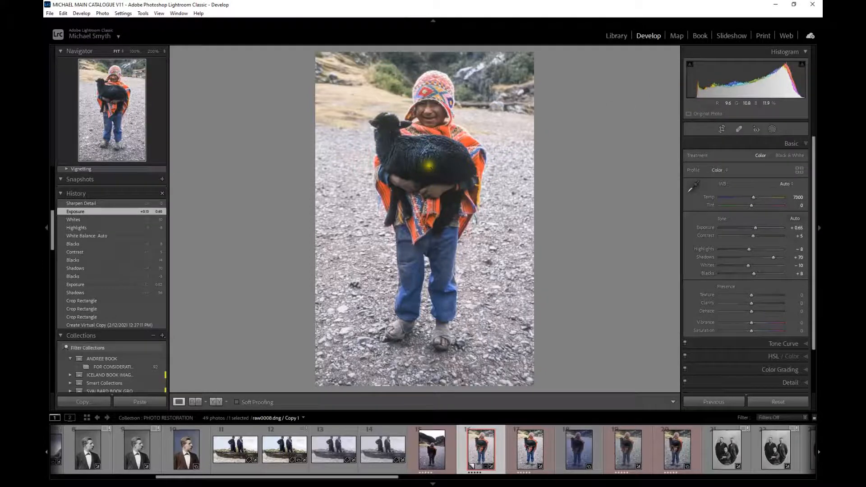
# - Inspect the lamb's dark wool and the child's hands at 100%, and return to the full image view
pyautogui.click(403, 163)
pyautogui.moveTo(499, 150); pyautogui.dragTo(343, 185)
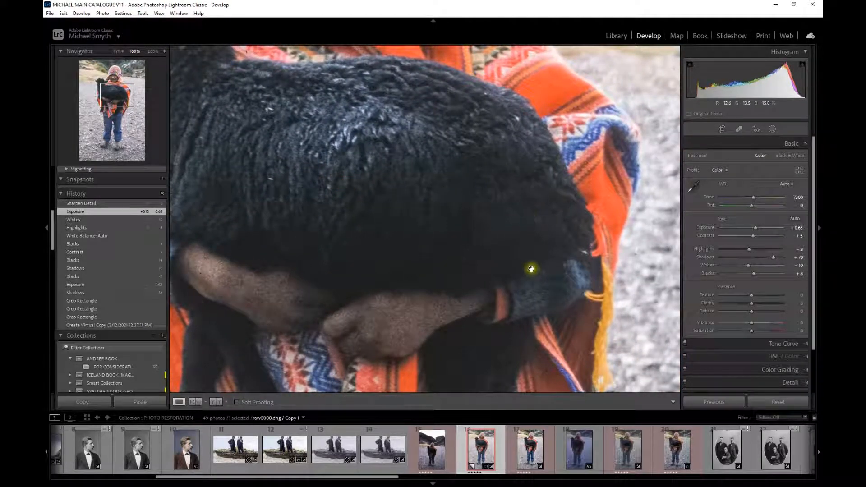
pyautogui.click(457, 263)
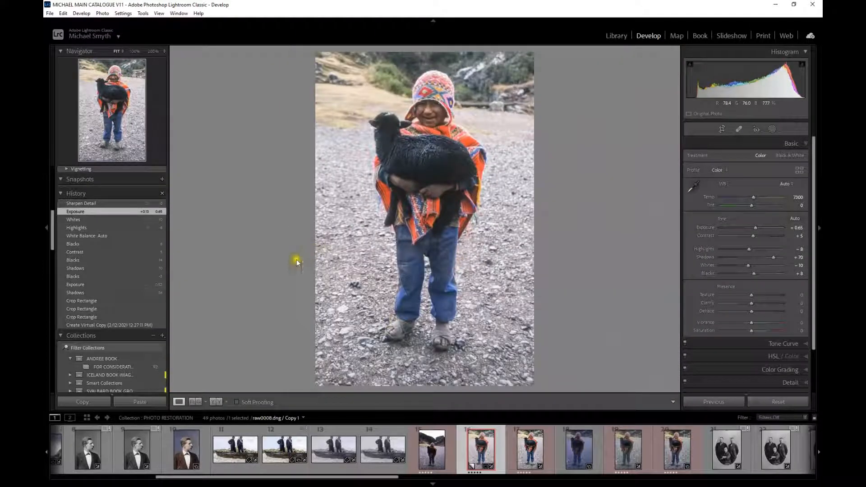
# - Advance the edit history to the Sharpen Detail state and show the sharpening and noise reduction settings
pyautogui.click(124, 204)
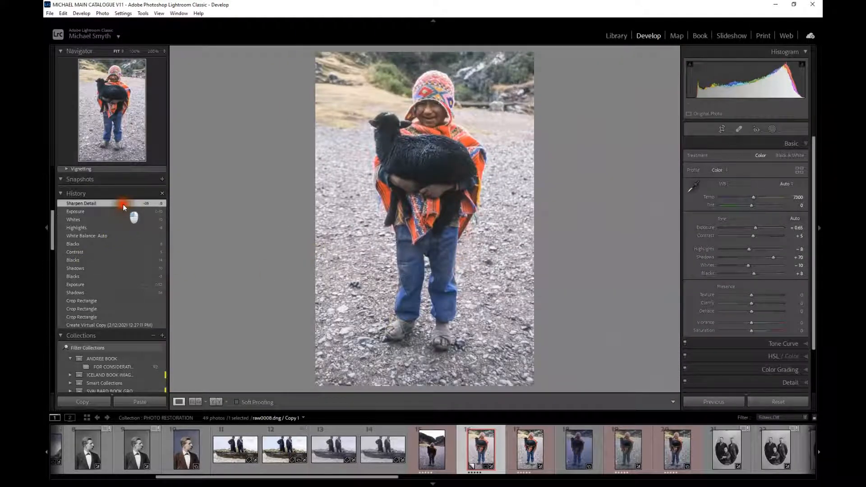
pyautogui.click(743, 383)
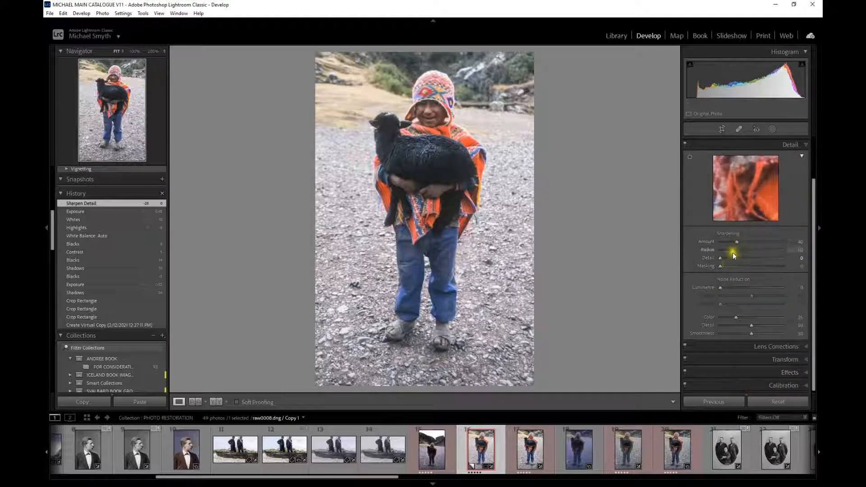
pyautogui.scroll(3, 97, 232)
pyautogui.scroll(-3, 97, 232)
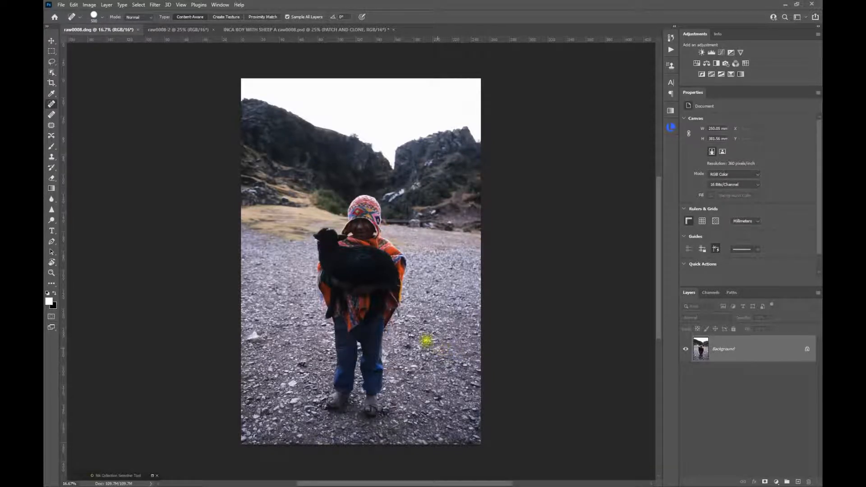
# - In Photoshop, view raw0008-2, switch to INCA BOY WITH SHEEP A raw0008.psd and review its layer stack down to Background
pyautogui.click(172, 29)
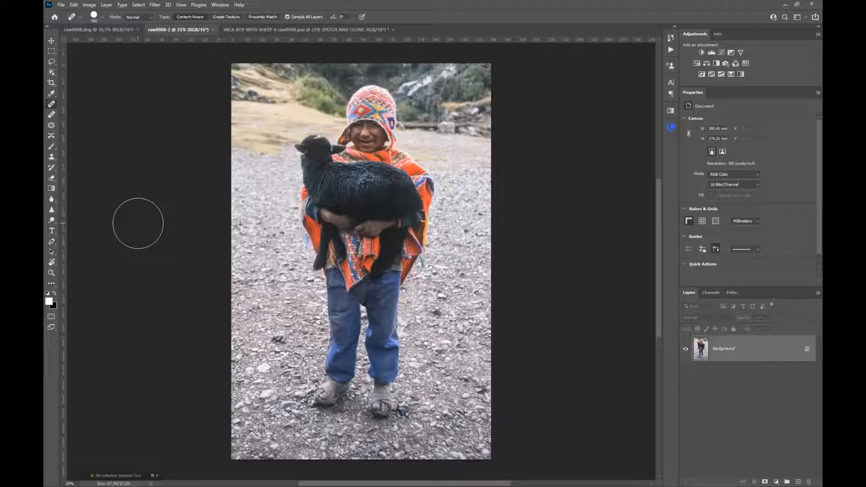
pyautogui.click(280, 31)
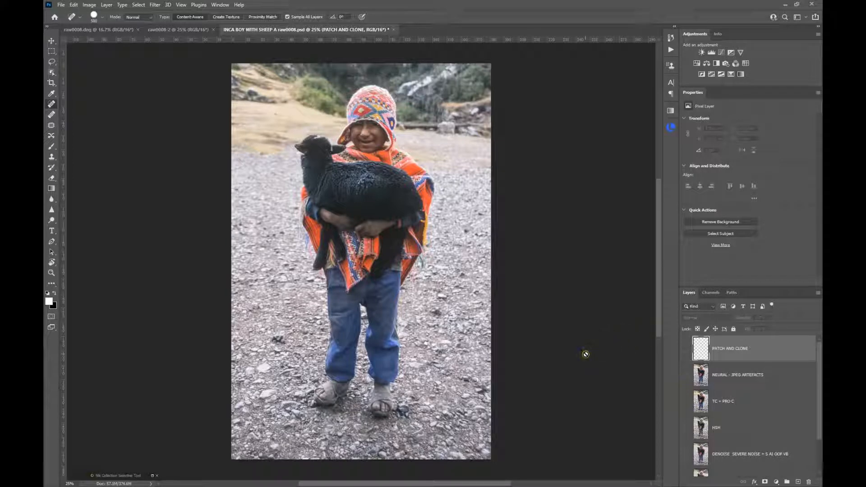
pyautogui.scroll(-2, 635, 417)
pyautogui.scroll(3, 635, 417)
pyautogui.scroll(-1, 635, 417)
pyautogui.moveTo(821, 433); pyautogui.dragTo(821, 474)
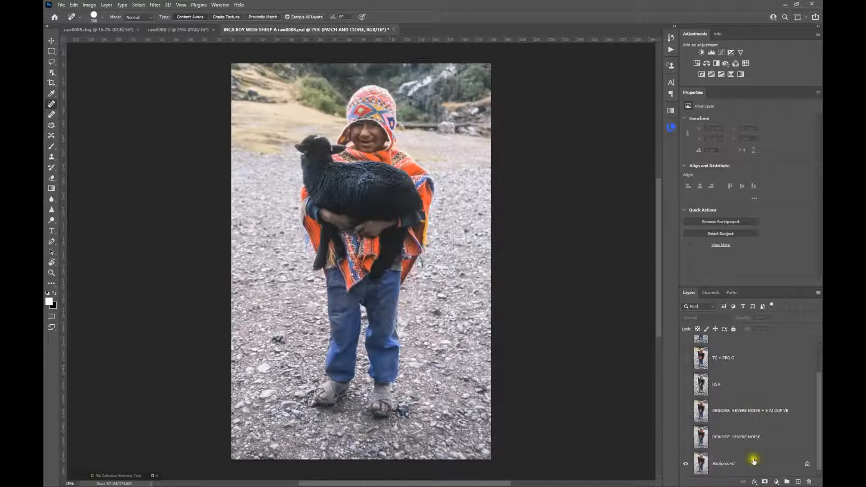
# - Duplicate the Background layer and open the copy in Topaz DeNoise AI
pyautogui.click(769, 462)
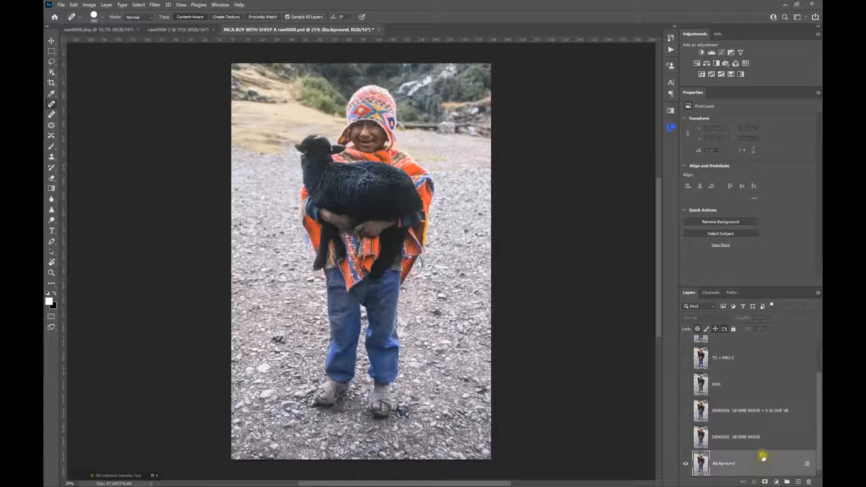
pyautogui.moveTo(768, 464); pyautogui.dragTo(798, 482)
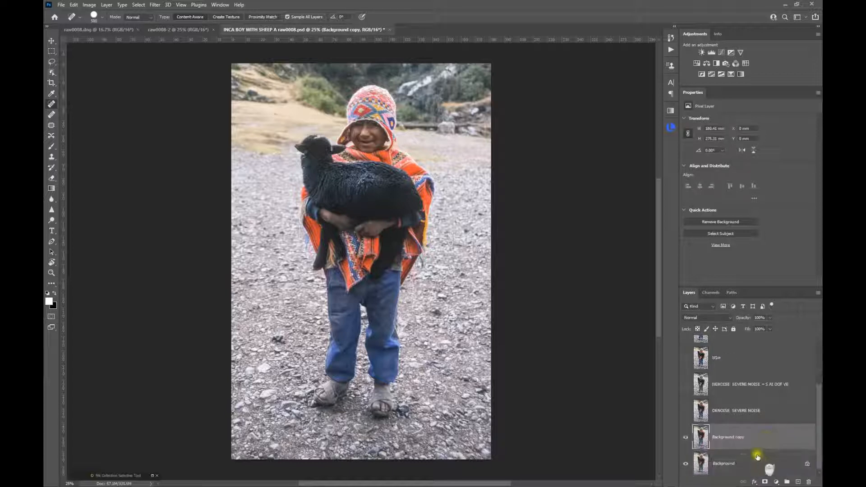
pyautogui.click(742, 435)
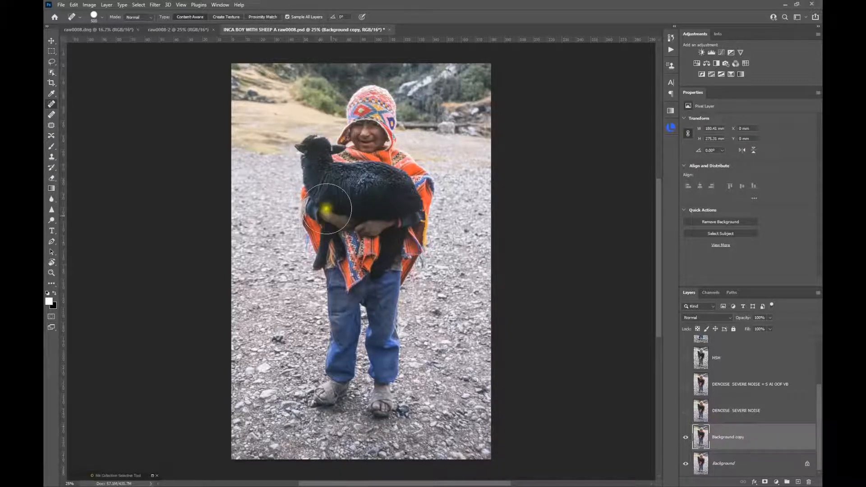
pyautogui.click(154, 5)
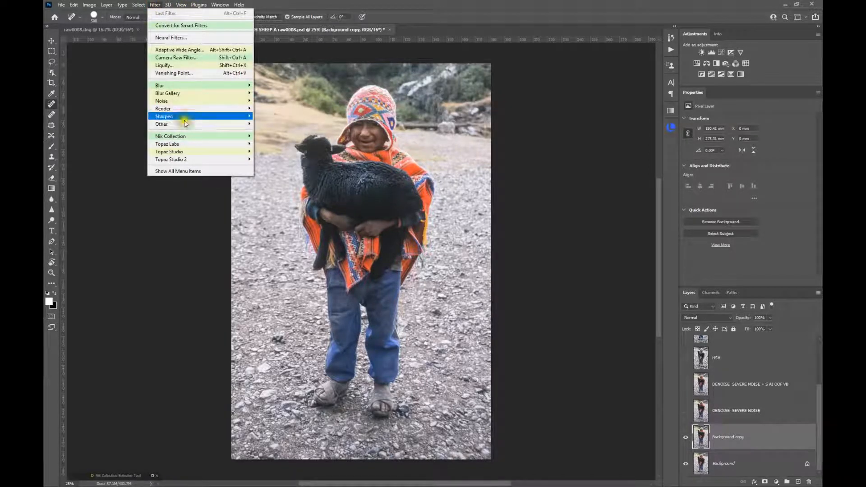
pyautogui.moveTo(190, 144)
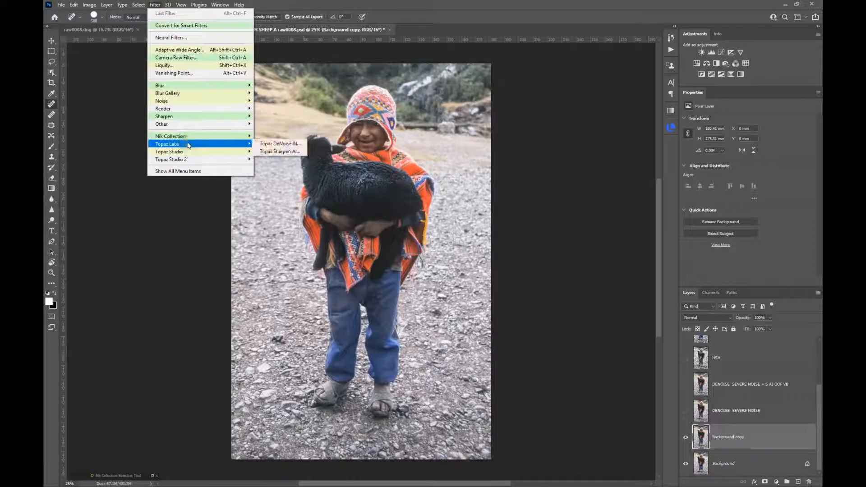
pyautogui.click(273, 145)
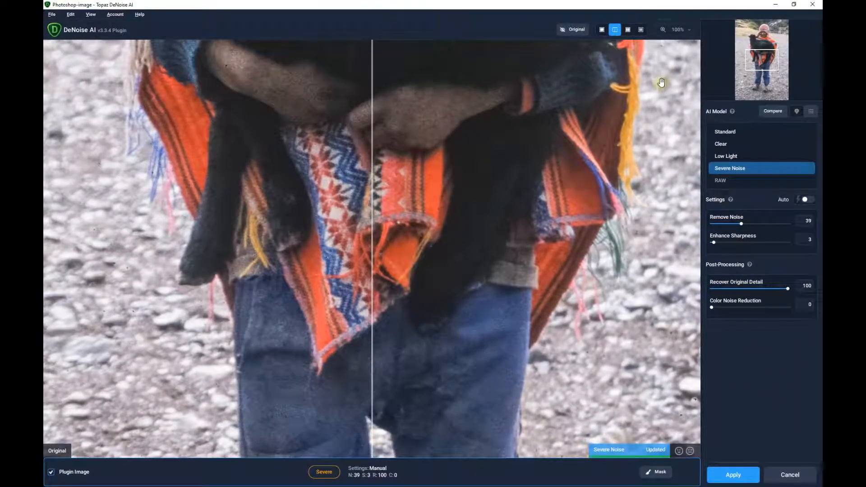
# - Compare the noise models side by side on the child's face, and inspect Severe Noise against the original in split view
pyautogui.moveTo(768, 46); pyautogui.dragTo(763, 33)
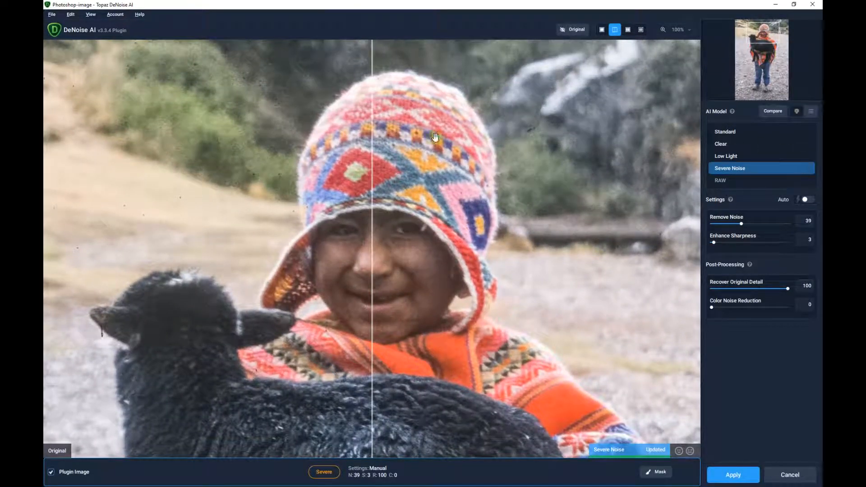
pyautogui.click(641, 29)
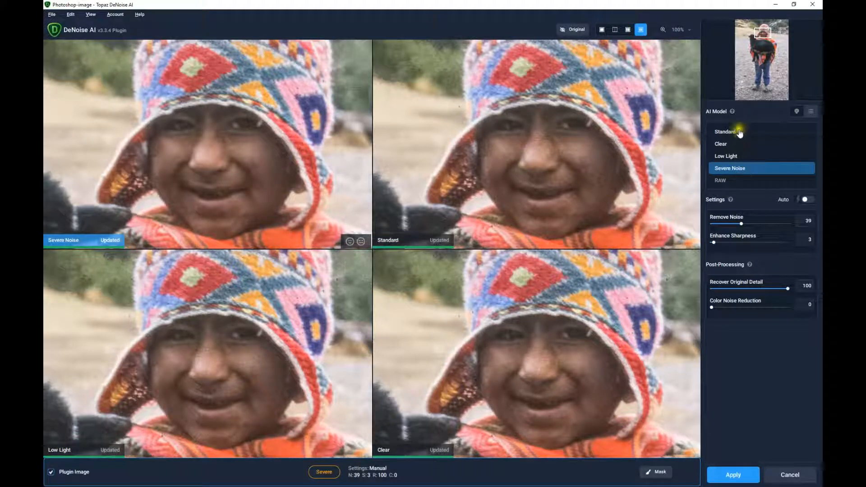
pyautogui.moveTo(718, 182)
pyautogui.moveTo(716, 184)
pyautogui.click(615, 31)
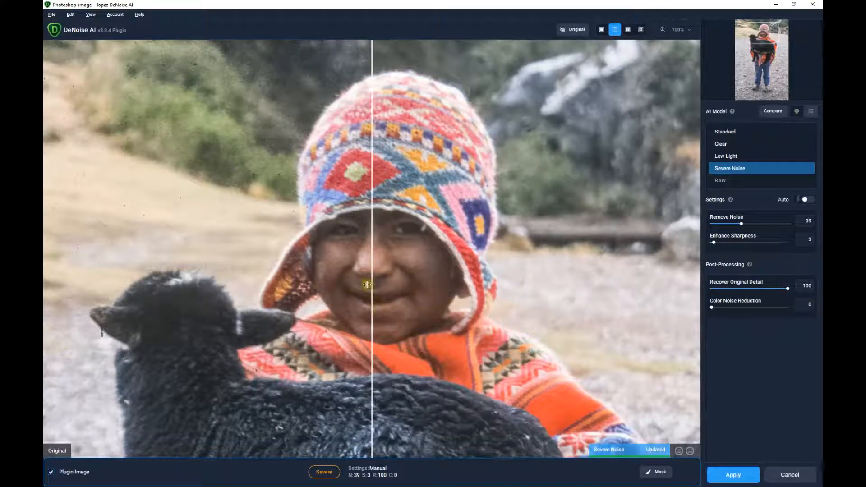
pyautogui.moveTo(372, 284); pyautogui.dragTo(106, 237)
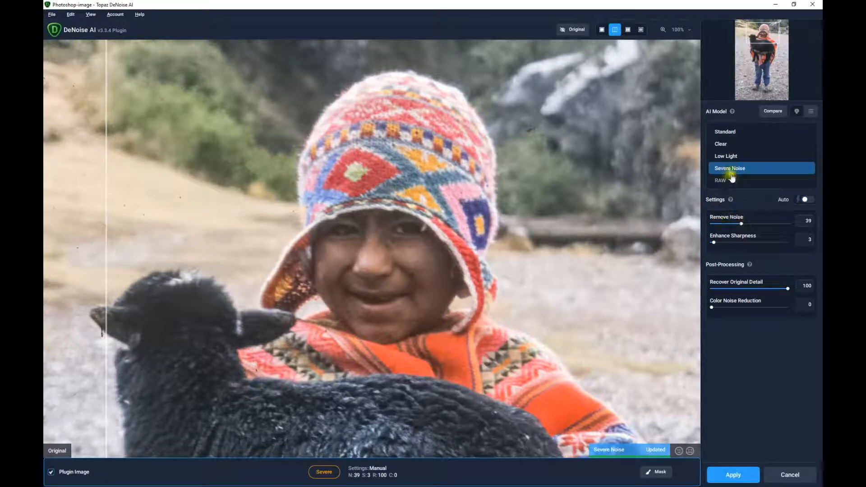
# - Turn on automatic denoise settings, reduce Enhance Sharpness to 0, compare with the original and apply the Severe Noise model
pyautogui.click(807, 202)
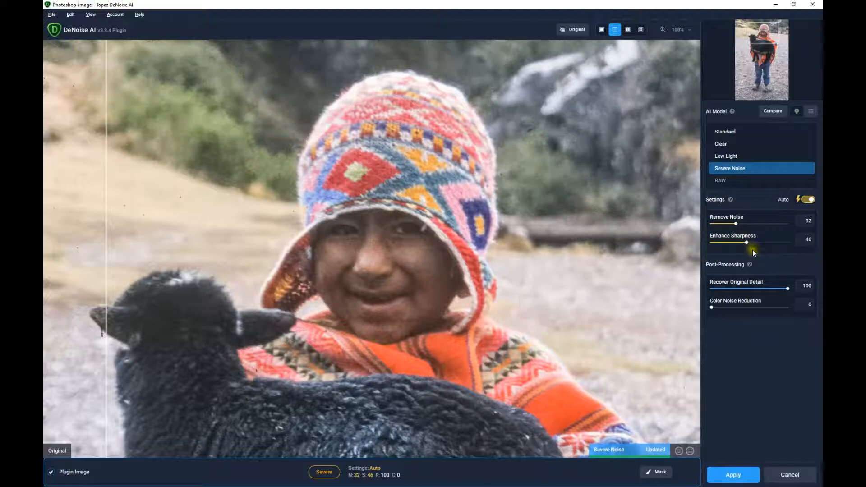
pyautogui.moveTo(746, 242); pyautogui.dragTo(721, 246)
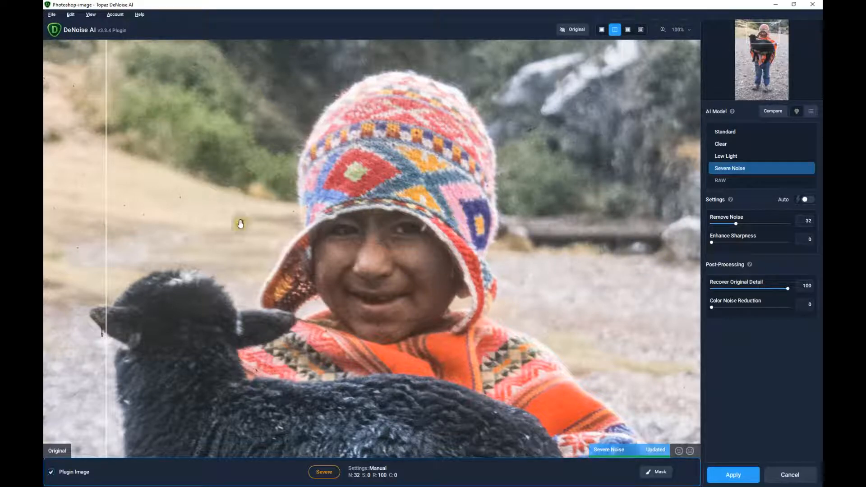
pyautogui.moveTo(110, 235); pyautogui.dragTo(635, 194)
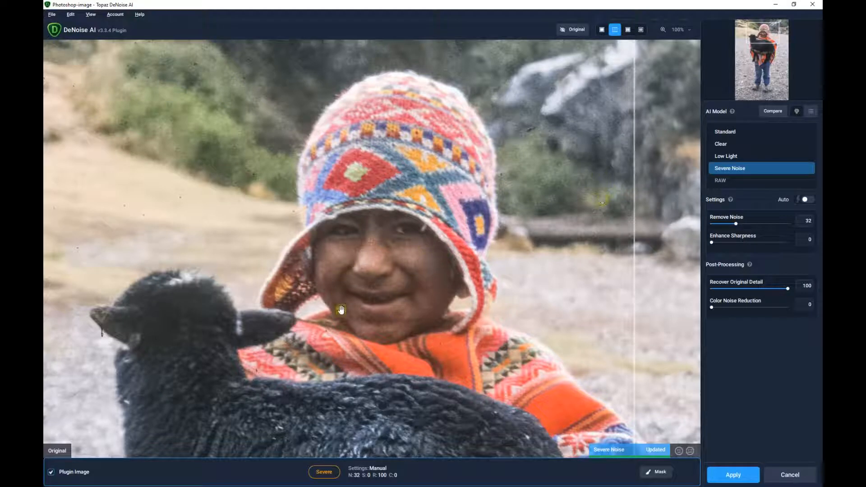
pyautogui.moveTo(634, 232); pyautogui.dragTo(128, 242)
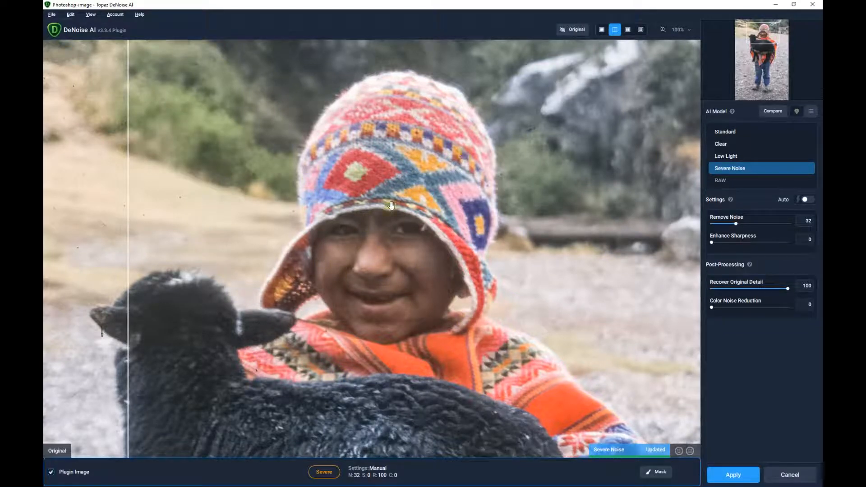
pyautogui.click(735, 476)
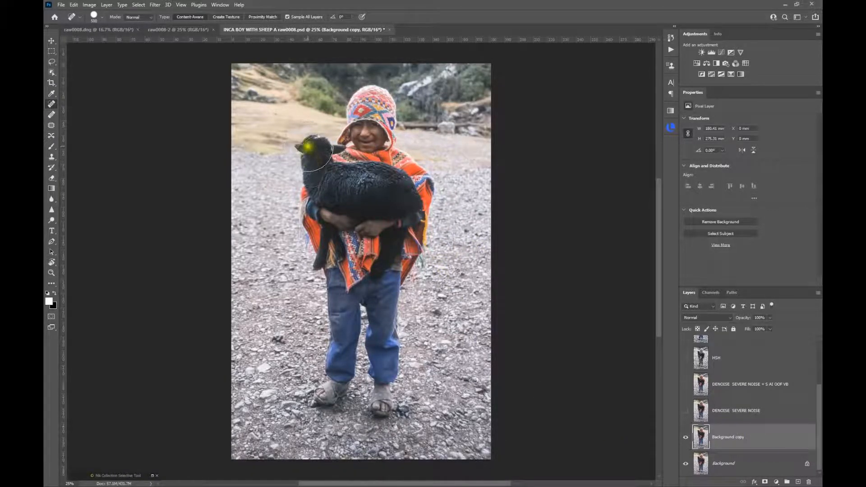
# - Show the DENOISE SEVERE NOISE layer and delete the Background copy layer
pyautogui.click(686, 412)
pyautogui.click(740, 418)
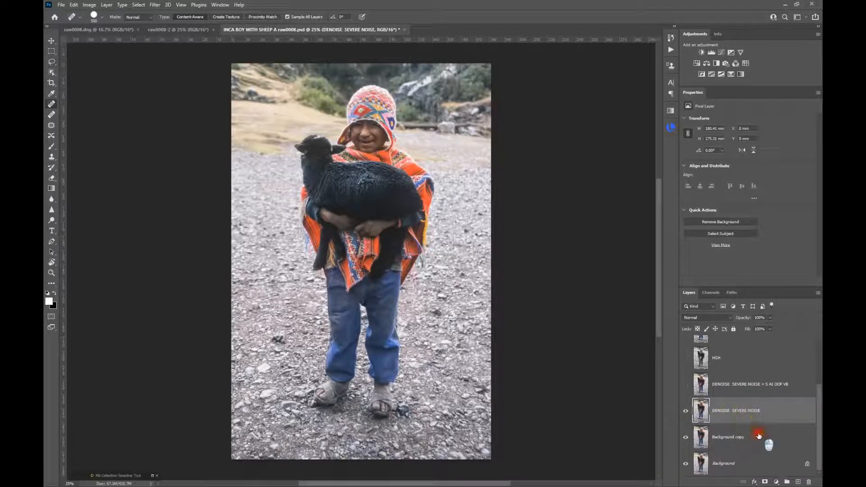
pyautogui.click(759, 436)
pyautogui.moveTo(760, 436); pyautogui.dragTo(809, 483)
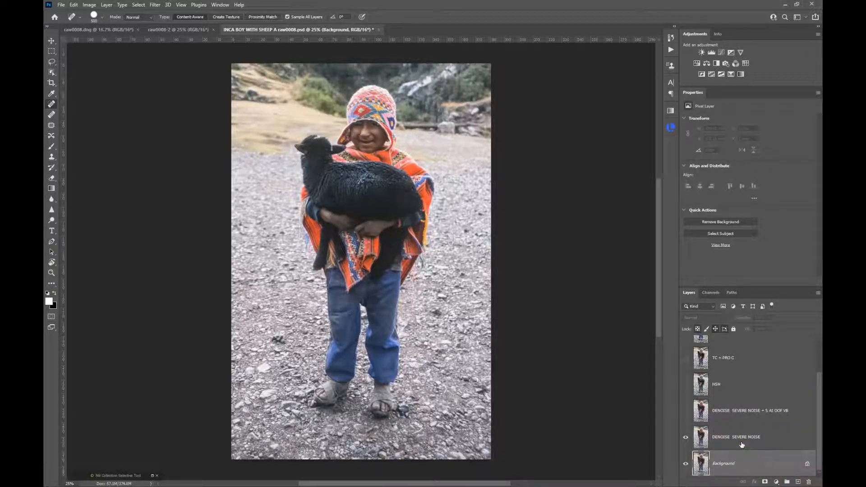
# - Duplicate the DENOISE SEVERE NOISE layer and open the copy in Topaz Sharpen AI
pyautogui.click(730, 445)
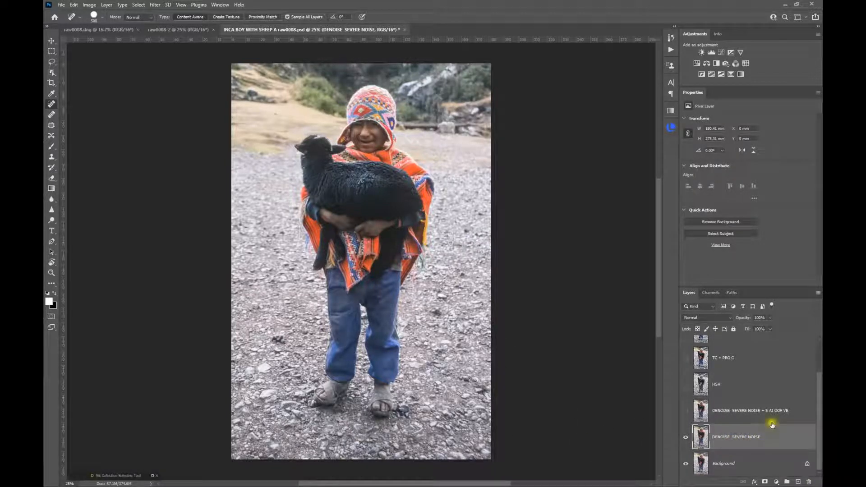
pyautogui.moveTo(773, 442); pyautogui.dragTo(801, 482)
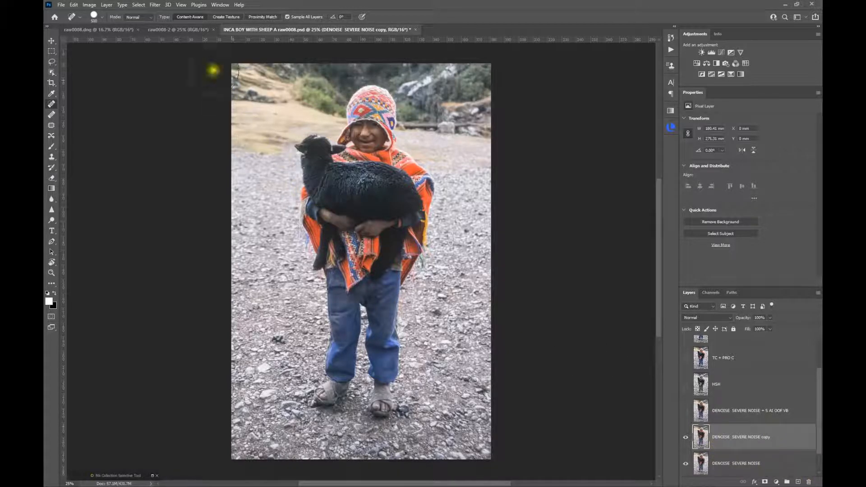
pyautogui.click(156, 6)
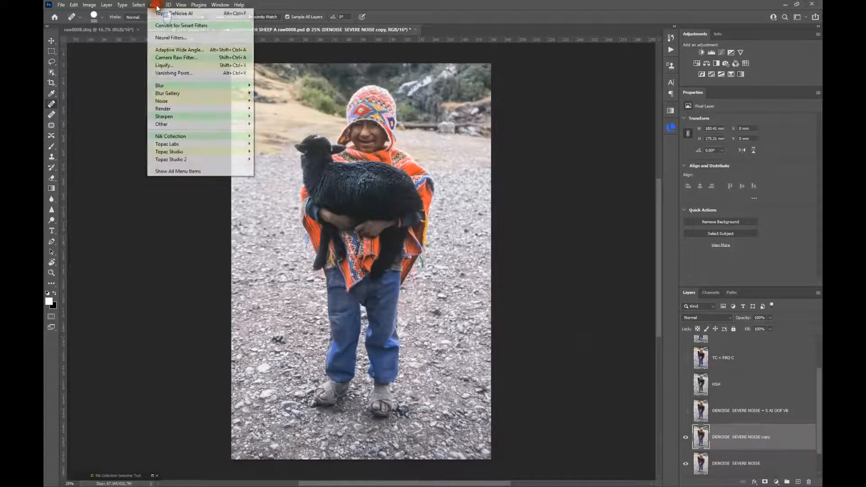
pyautogui.moveTo(175, 144)
pyautogui.click(279, 152)
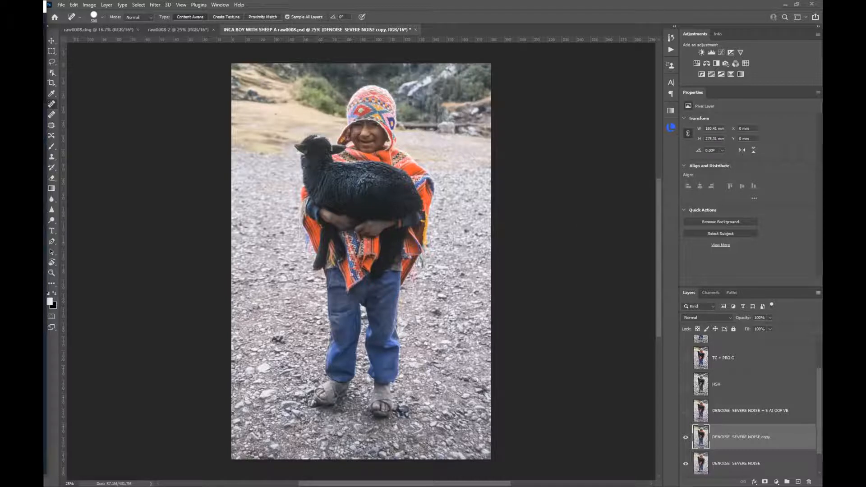
pyautogui.moveTo(43, 7); pyautogui.dragTo(374, 1)
# - Turn on automatic sharpening model selection and compare the result with the original on the child's face in split view
pyautogui.click(746, 130)
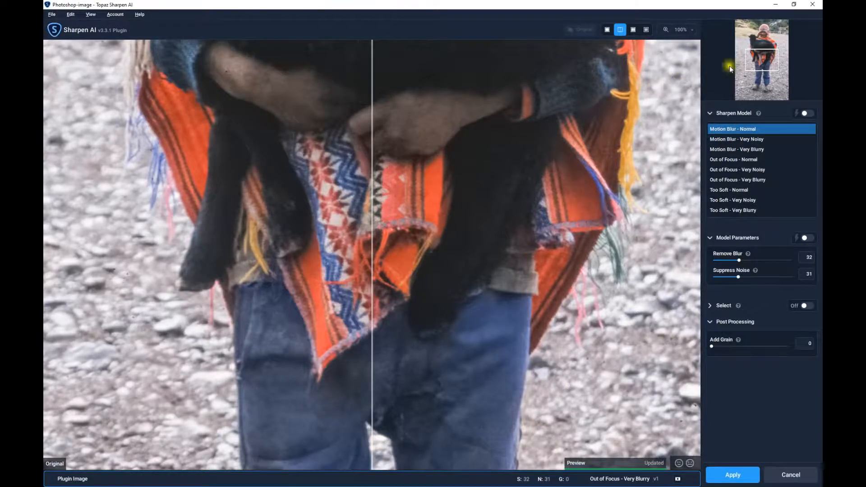
pyautogui.moveTo(759, 68); pyautogui.dragTo(765, 32)
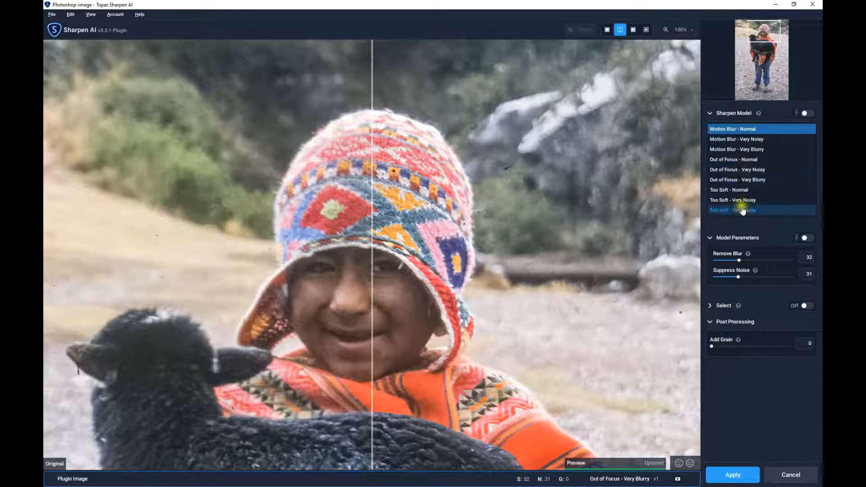
pyautogui.click(803, 113)
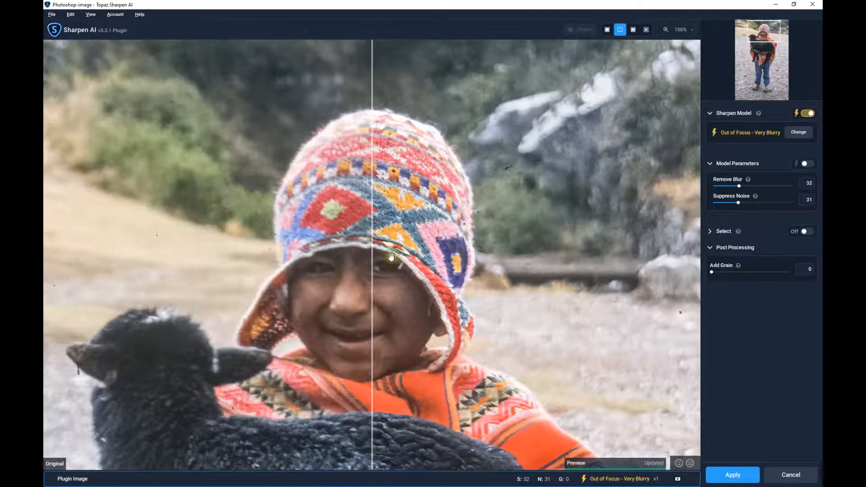
pyautogui.moveTo(372, 269)
pyautogui.mouseDown()
pyautogui.moveTo(544, 257)
pyautogui.moveTo(355, 228)
pyautogui.moveTo(104, 270)
pyautogui.moveTo(474, 246)
pyautogui.moveTo(327, 239)
pyautogui.moveTo(108, 252)
pyautogui.mouseUp()
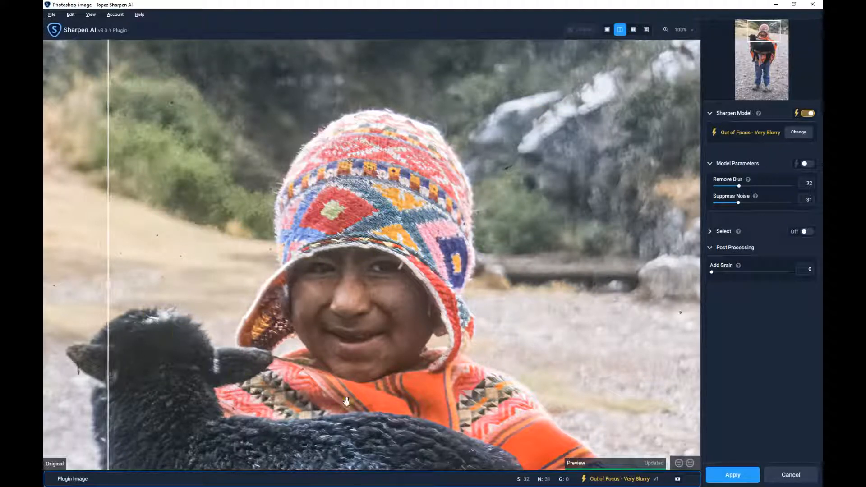
pyautogui.moveTo(108, 270); pyautogui.dragTo(162, 225)
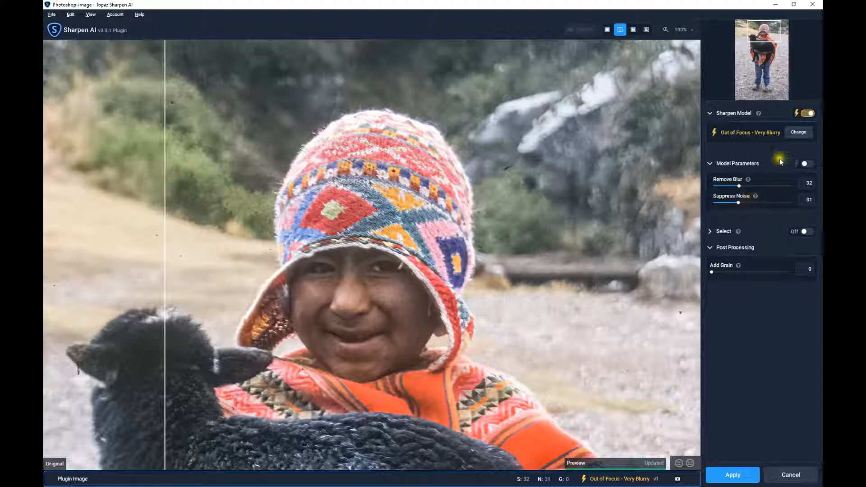
# - Try the Out of Focus - Very Noisy sharpening model and compare it with the original in split view
pyautogui.click(791, 133)
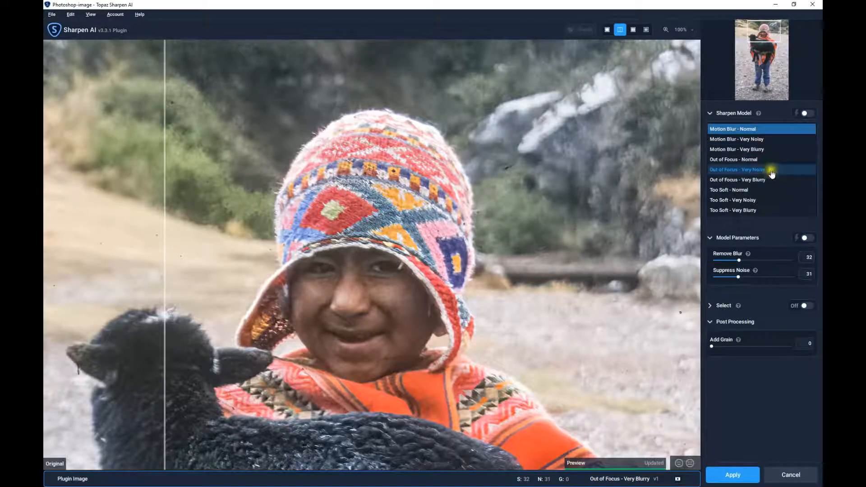
pyautogui.click(771, 171)
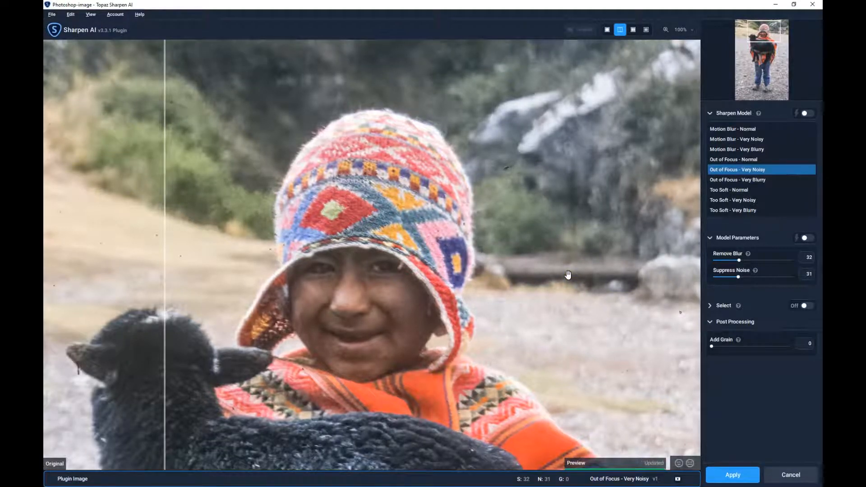
pyautogui.click(165, 277)
pyautogui.moveTo(164, 277); pyautogui.dragTo(190, 239)
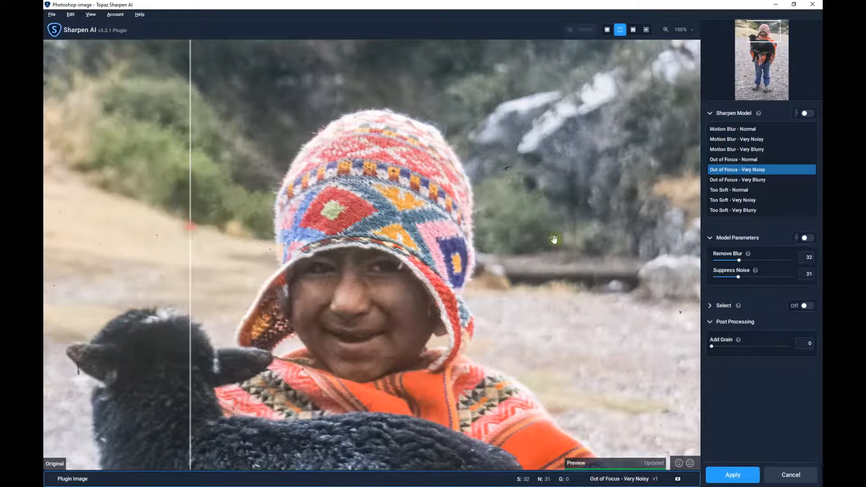
# - Restore automatic sharpening model selection and apply the Out of Focus - Very Blurry model
pyautogui.click(806, 113)
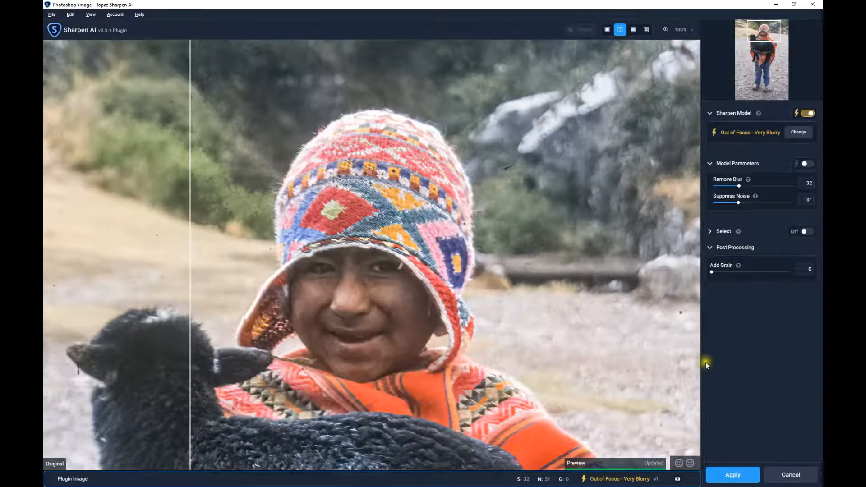
pyautogui.click(732, 475)
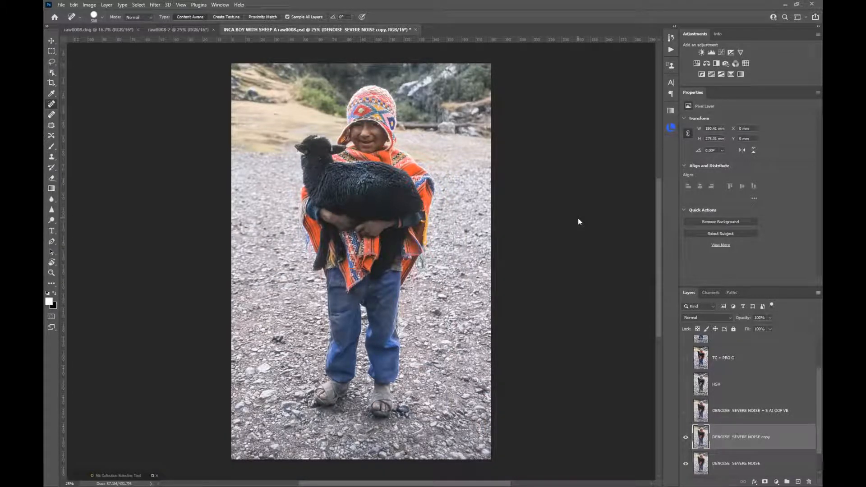
# - Delete the DENOISE SEVERE NOISE copy layer and show the DENOISE SEVERE NOISE + S AI OOF VB layer
pyautogui.moveTo(789, 439); pyautogui.dragTo(811, 482)
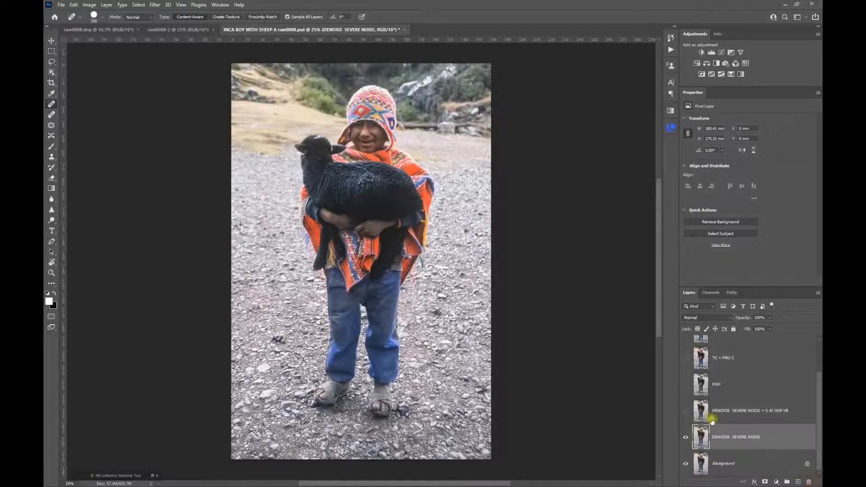
pyautogui.click(737, 418)
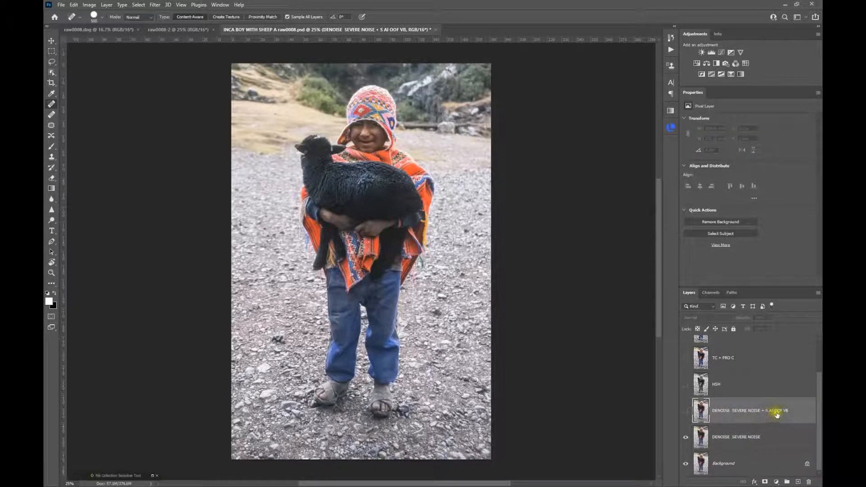
pyautogui.click(686, 411)
# - Compare the Background, the denoised layer and the sharpened layer around the child's face and lamb by toggling their visibility
pyautogui.scroll(4, 412, 204)
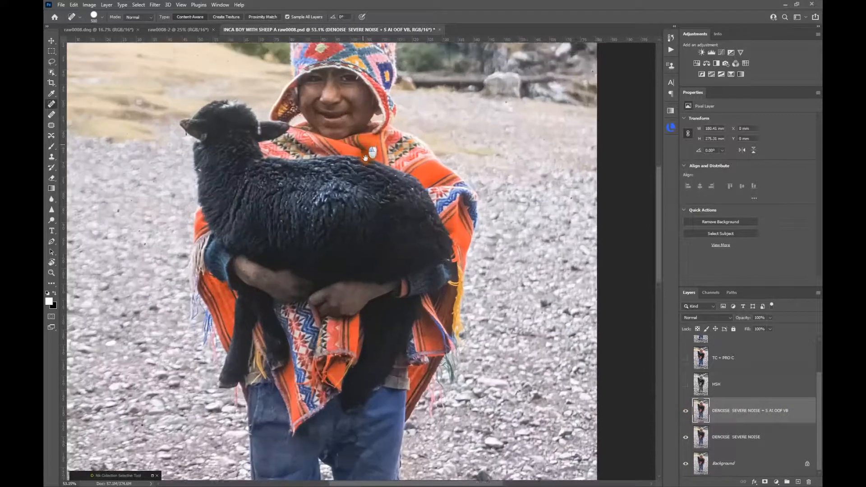
pyautogui.moveTo(366, 157); pyautogui.dragTo(411, 265)
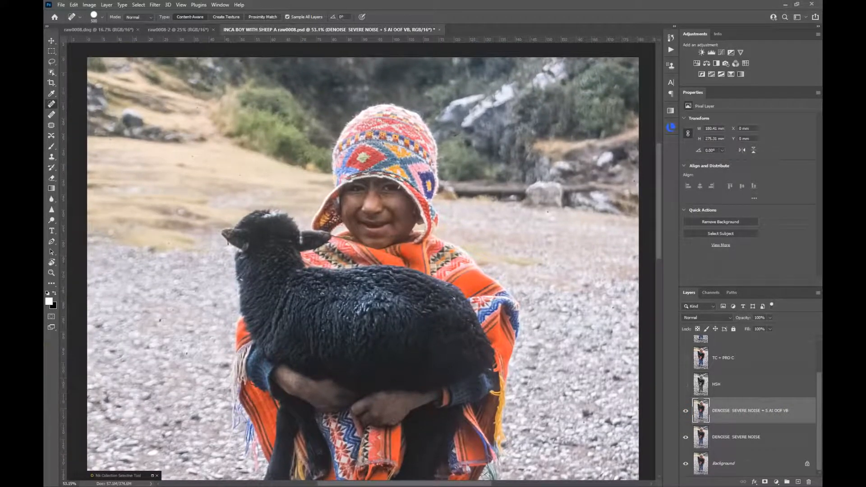
pyautogui.click(51, 252)
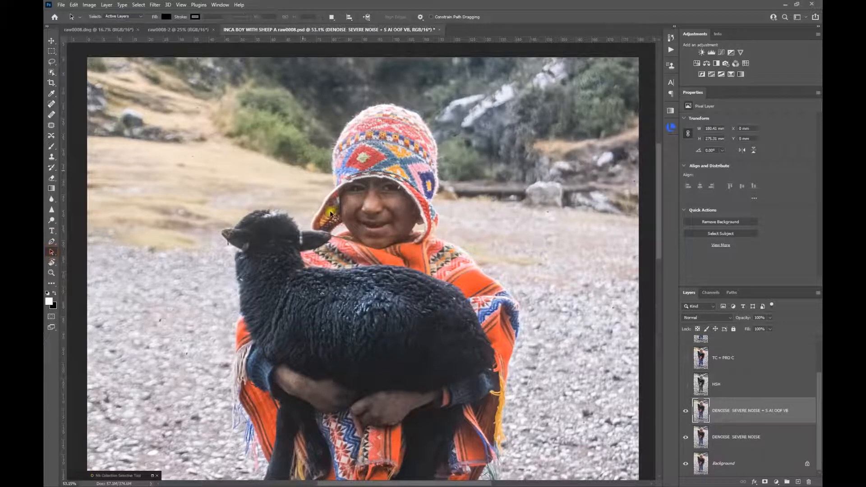
pyautogui.click(685, 411)
pyautogui.click(685, 437)
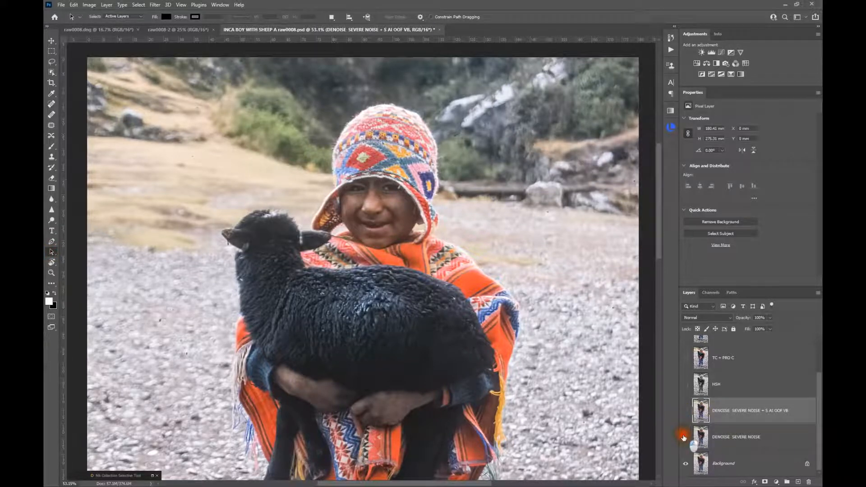
pyautogui.scroll(3, 401, 229)
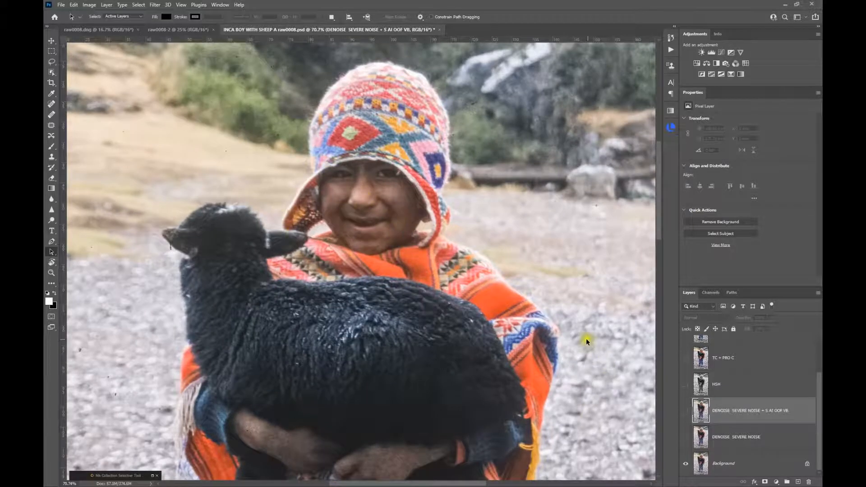
pyautogui.click(686, 440)
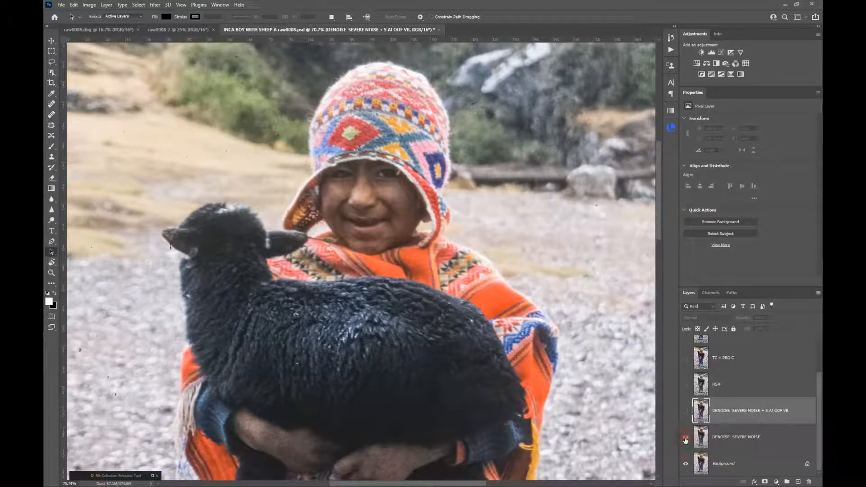
pyautogui.click(685, 440)
pyautogui.click(685, 411)
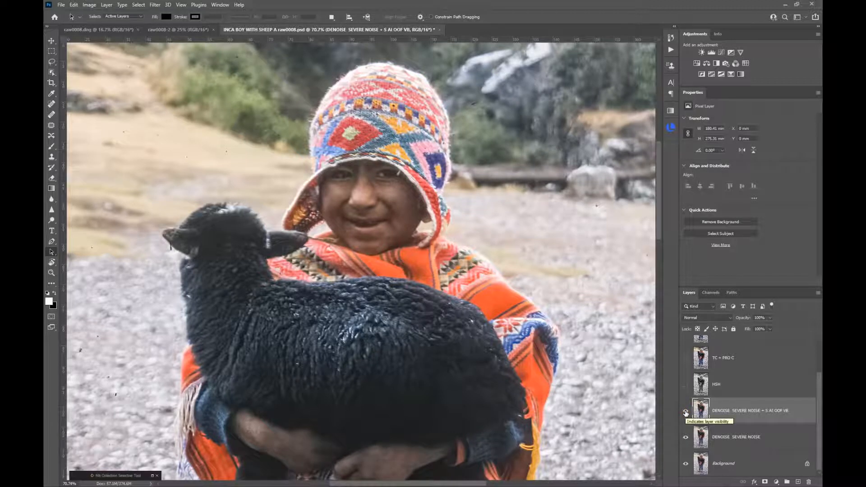
pyautogui.click(686, 412)
pyautogui.click(685, 413)
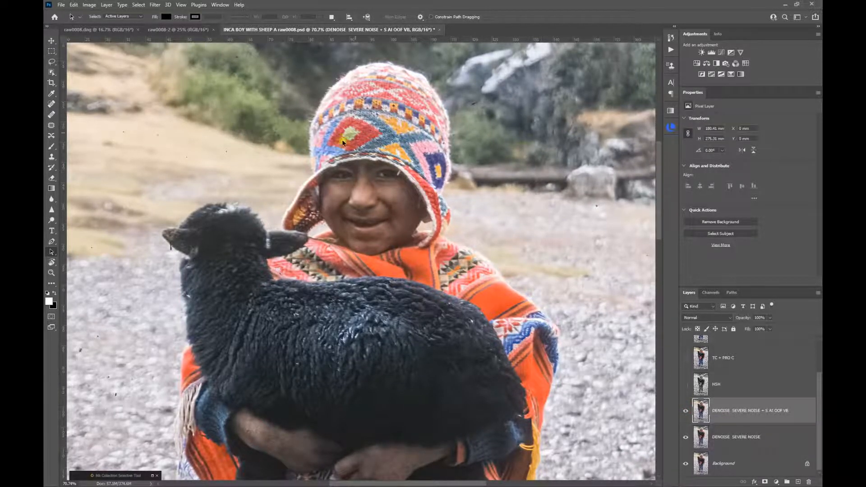
pyautogui.scroll(-4, 592, 272)
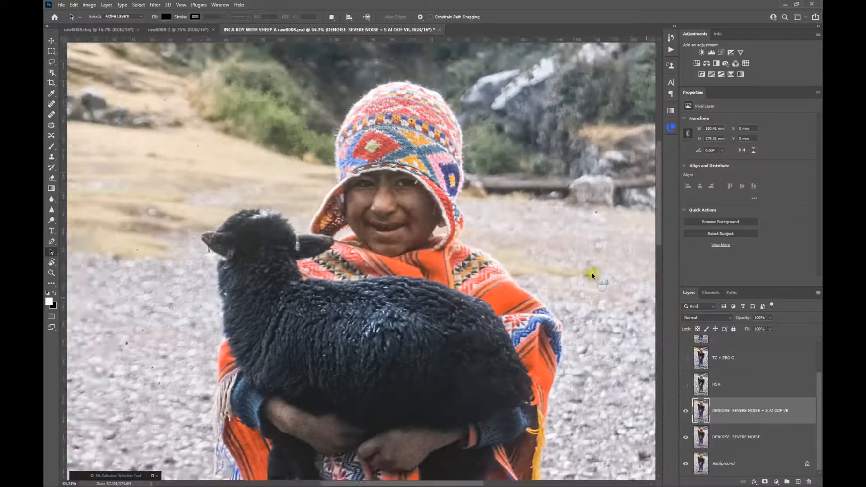
pyautogui.moveTo(579, 278); pyautogui.dragTo(486, 240)
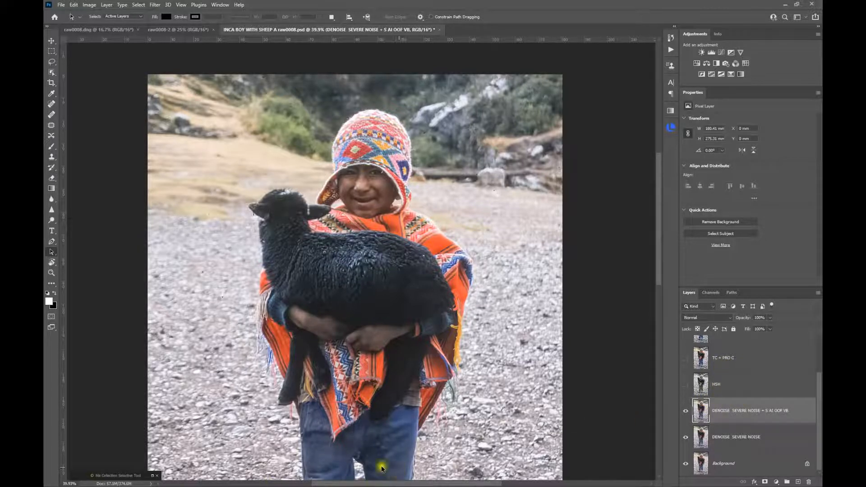
# - Show the Nik Collection Selective Tool clear of the photo and open the sharpened layer in Silver Efex Pro 3
pyautogui.click(152, 478)
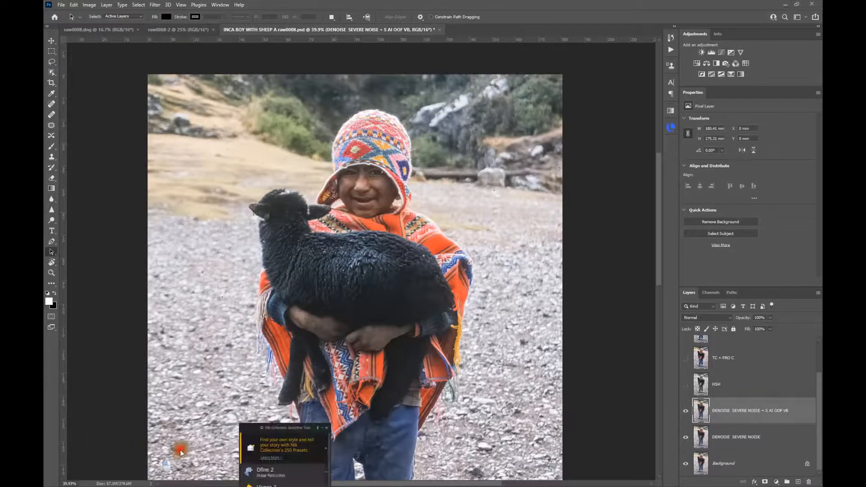
pyautogui.moveTo(747, 99); pyautogui.dragTo(631, 14)
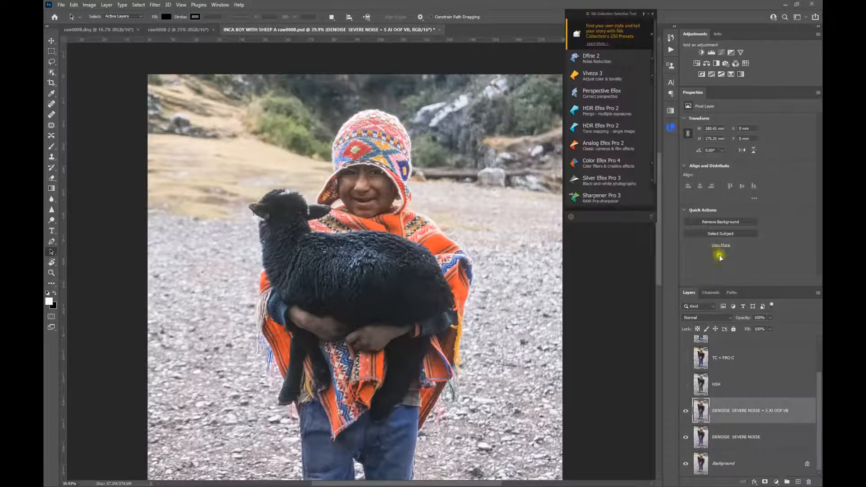
pyautogui.click(625, 183)
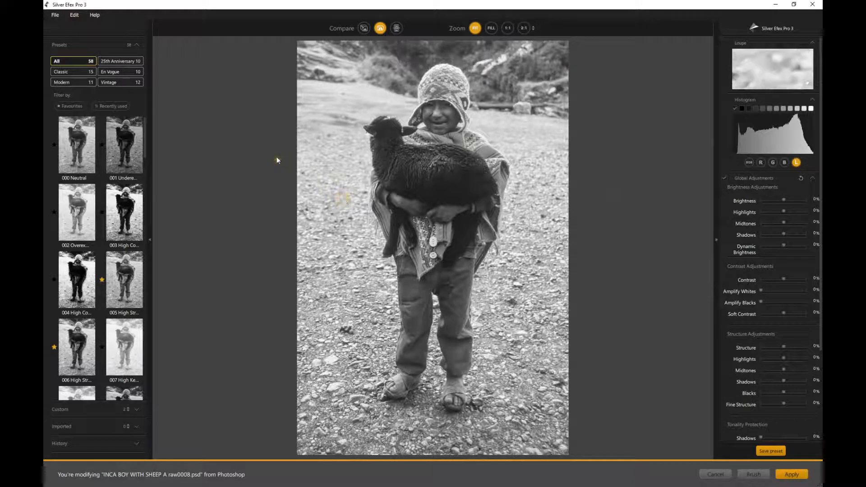
# - Filter the black-and-white presets to favourites, choose preset 005 and apply it to the photo
pyautogui.click(75, 105)
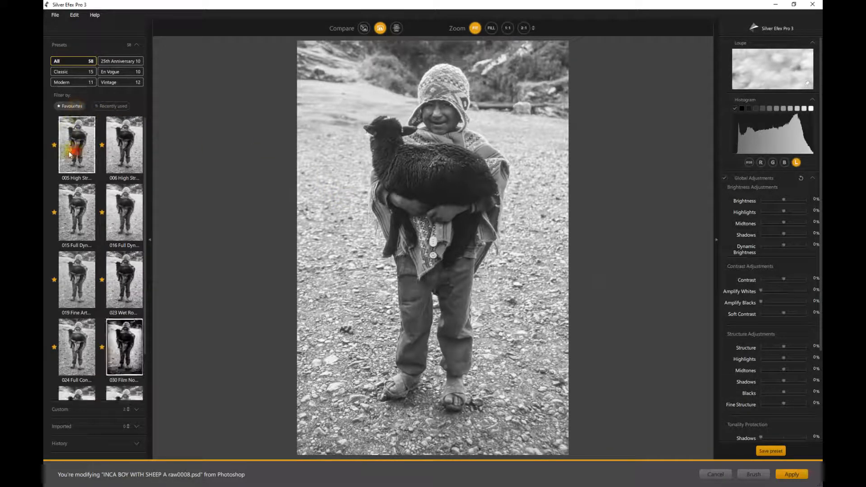
pyautogui.click(69, 134)
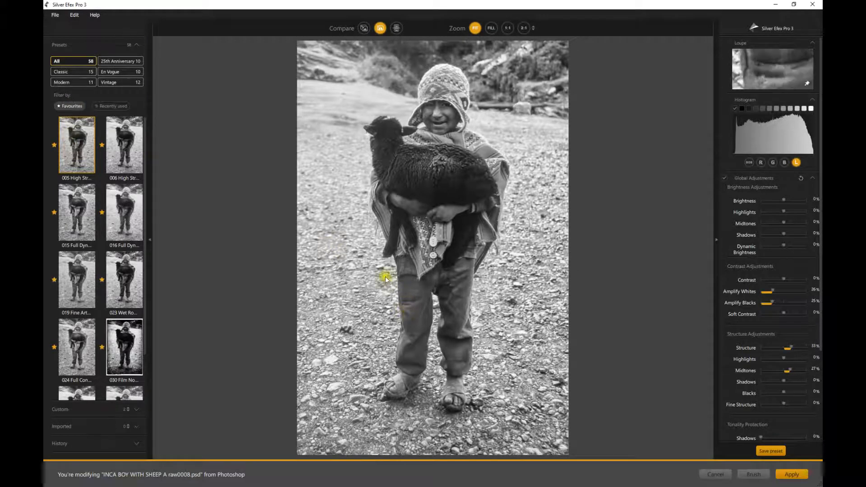
pyautogui.moveTo(433, 242); pyautogui.dragTo(462, 195)
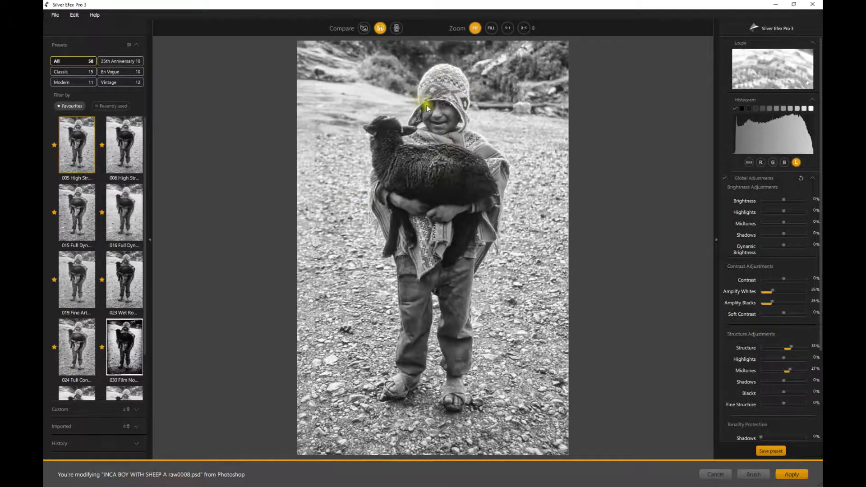
pyautogui.click(777, 476)
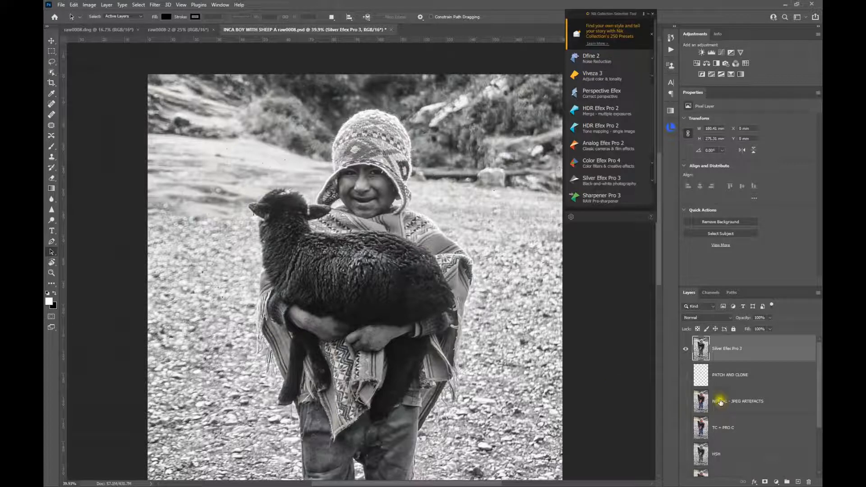
# - Hide the Silver Efex Pro 3 layer and show the HSH layer
pyautogui.scroll(-2, 740, 416)
pyautogui.scroll(2, 740, 418)
pyautogui.click(687, 348)
pyautogui.scroll(-3, 740, 408)
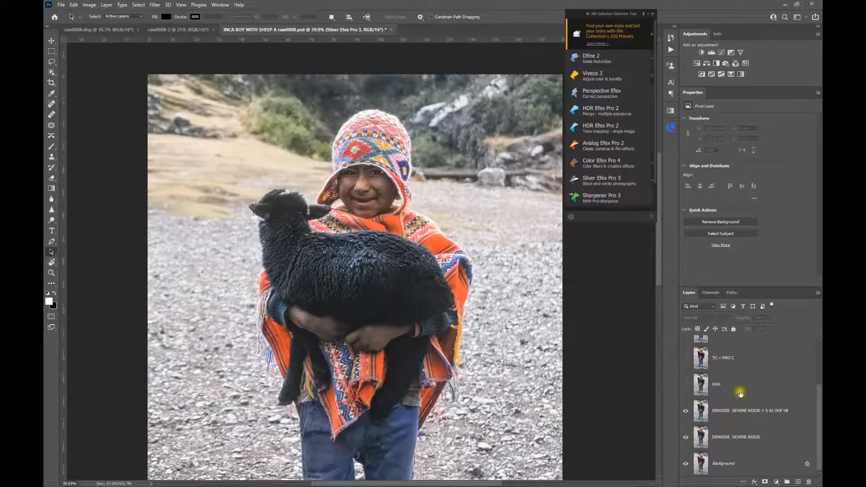
pyautogui.click(741, 393)
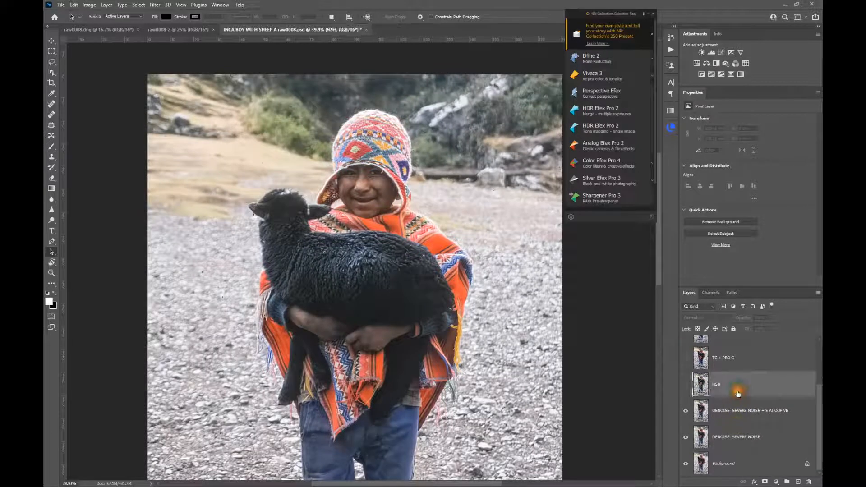
pyautogui.click(686, 385)
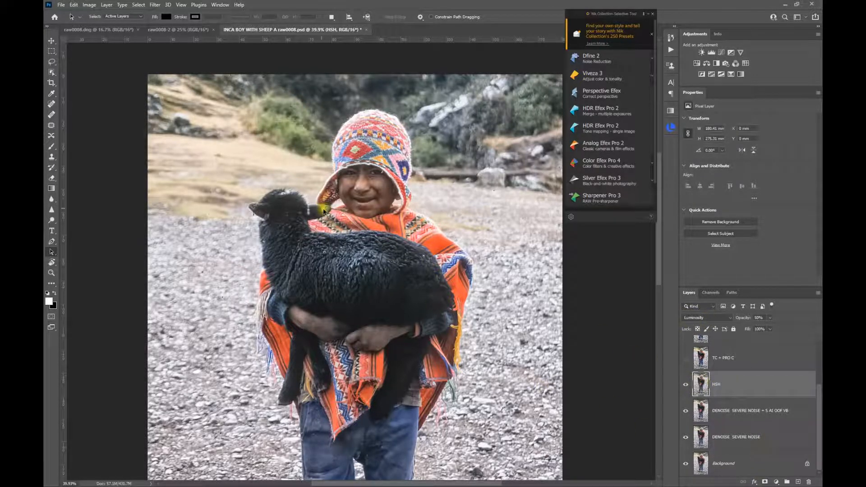
# - Compare the child and lamb with and without the HSH layer by toggling its visibility
pyautogui.scroll(2, 328, 199)
pyautogui.click(686, 386)
pyautogui.click(686, 387)
pyautogui.click(686, 386)
pyautogui.click(686, 387)
pyautogui.click(685, 386)
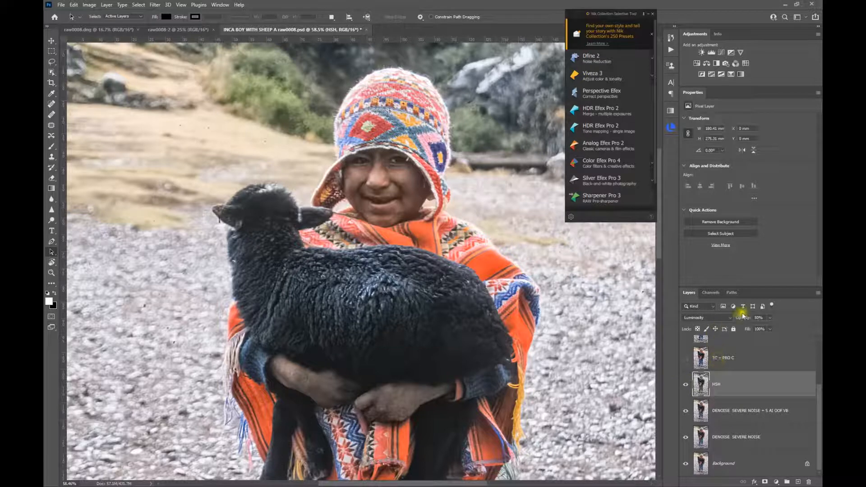
# - Set the HSH layer's opacity to 49% and check its effect against the image without it
pyautogui.moveTo(744, 319)
pyautogui.mouseDown()
pyautogui.moveTo(777, 325)
pyautogui.moveTo(751, 323)
pyautogui.mouseUp()
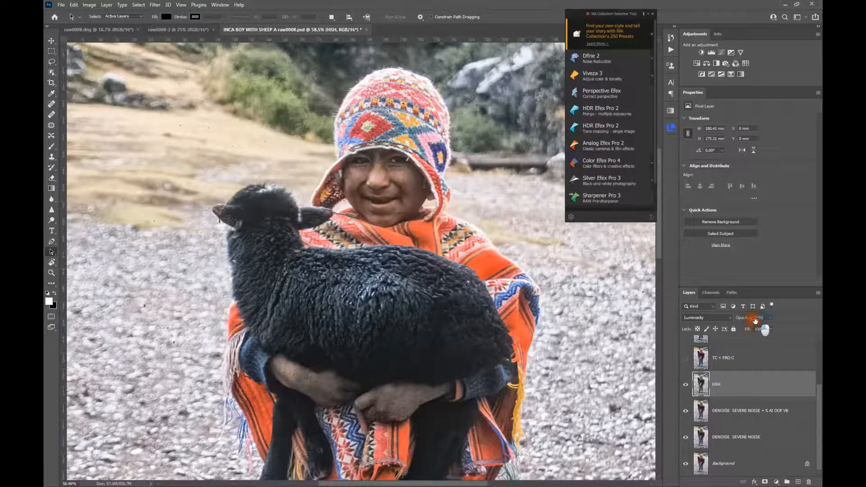
pyautogui.click(687, 385)
pyautogui.click(687, 385)
pyautogui.scroll(-2, 406, 239)
pyautogui.scroll(-1, 406, 236)
pyautogui.moveTo(460, 269); pyautogui.dragTo(403, 240)
pyautogui.scroll(-1, 403, 240)
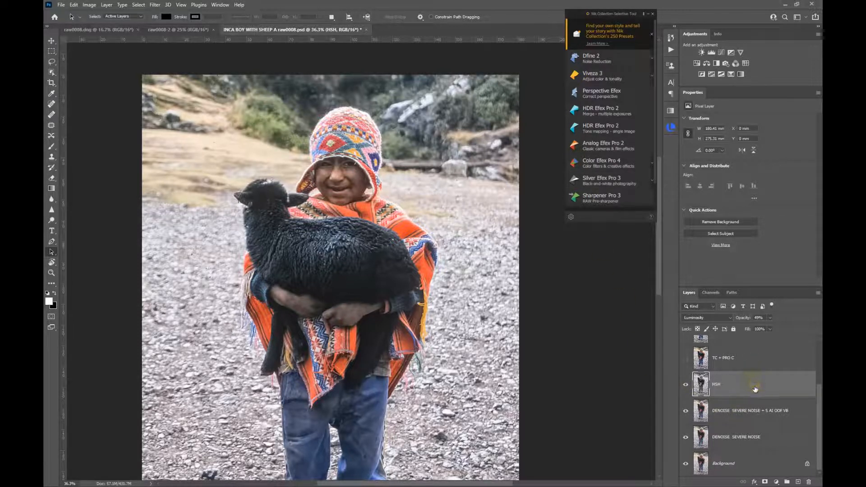
# - Open the photo in Color Efex Pro 4 with Tonal Contrast and move the split divider to preview the effect across the whole image
pyautogui.click(589, 164)
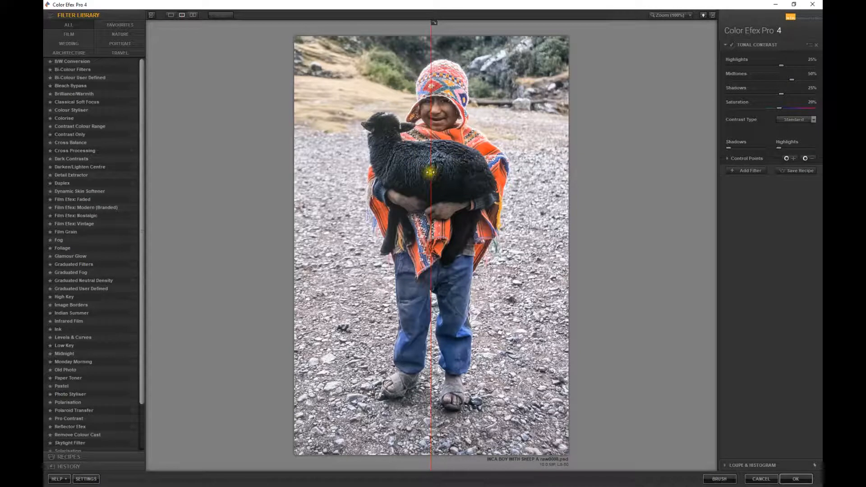
pyautogui.moveTo(431, 172); pyautogui.dragTo(405, 169)
pyautogui.moveTo(316, 169); pyautogui.dragTo(293, 174)
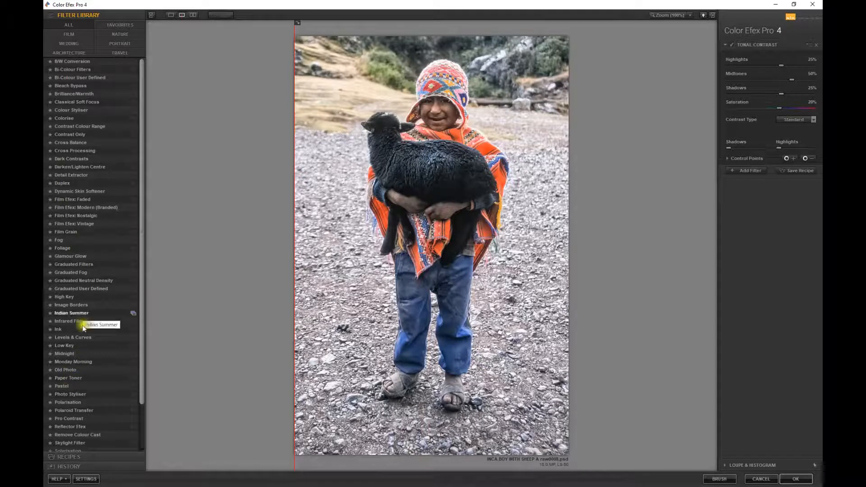
pyautogui.scroll(-2, 83, 263)
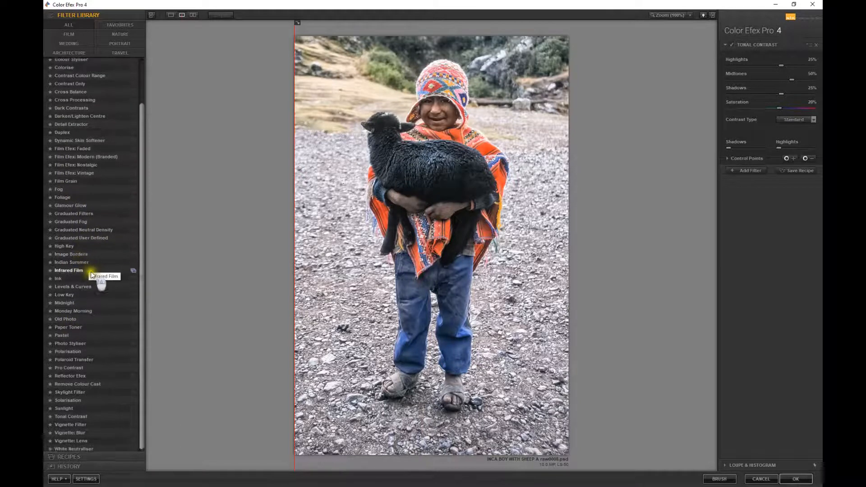
pyautogui.scroll(2, 85, 264)
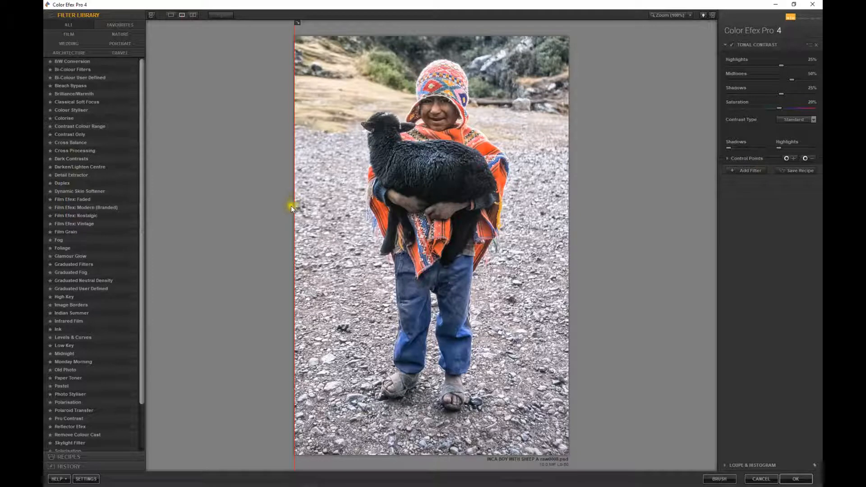
pyautogui.moveTo(295, 205); pyautogui.dragTo(295, 159)
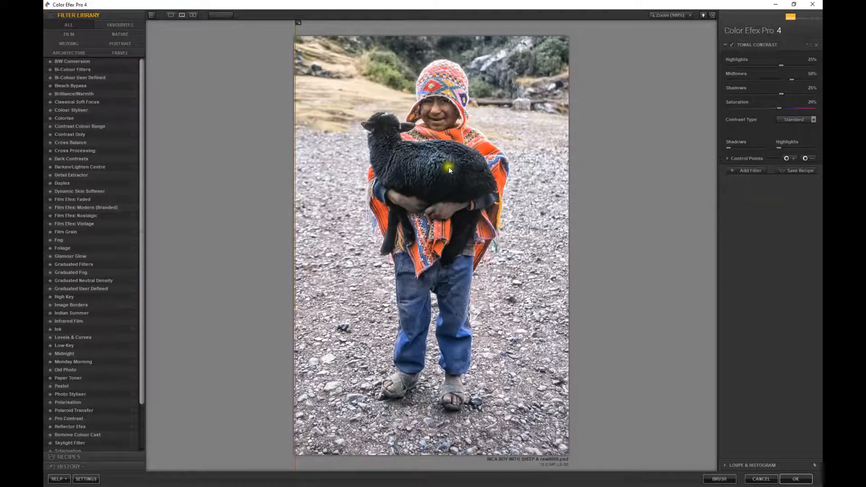
# - Add a Pro Contrast filter on top of Tonal Contrast using the 01 - Neutral preset
pyautogui.click(740, 171)
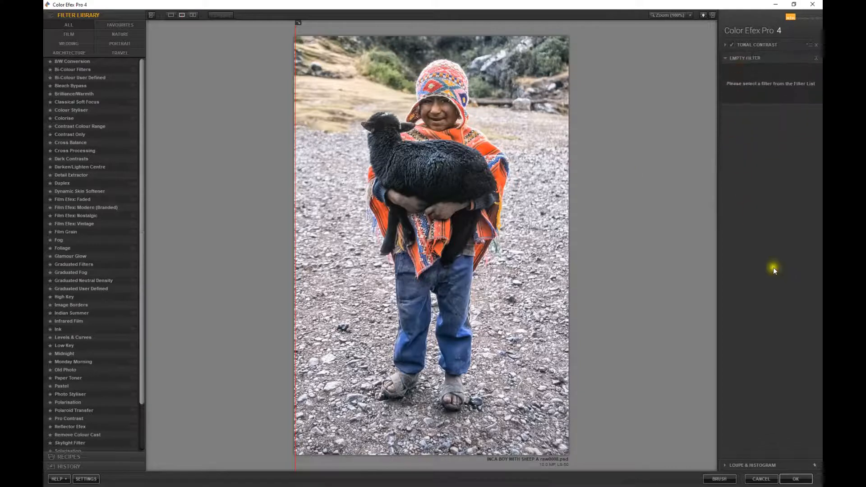
pyautogui.scroll(-3, 56, 185)
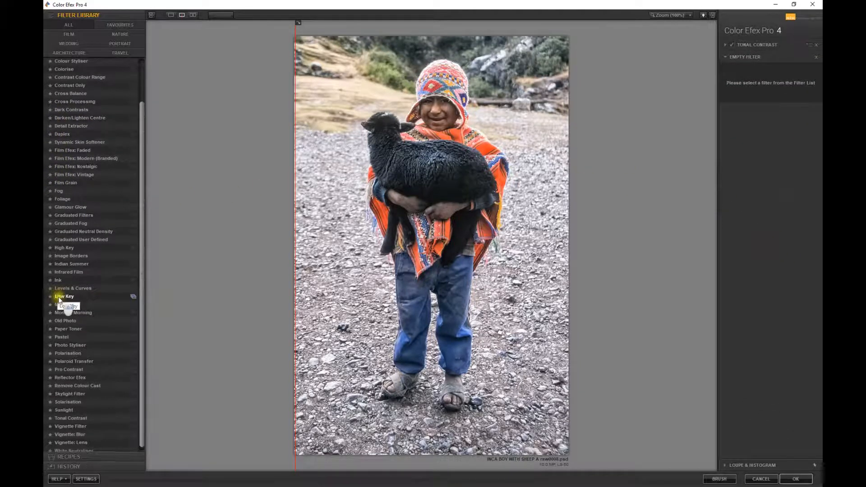
pyautogui.scroll(-1, 68, 285)
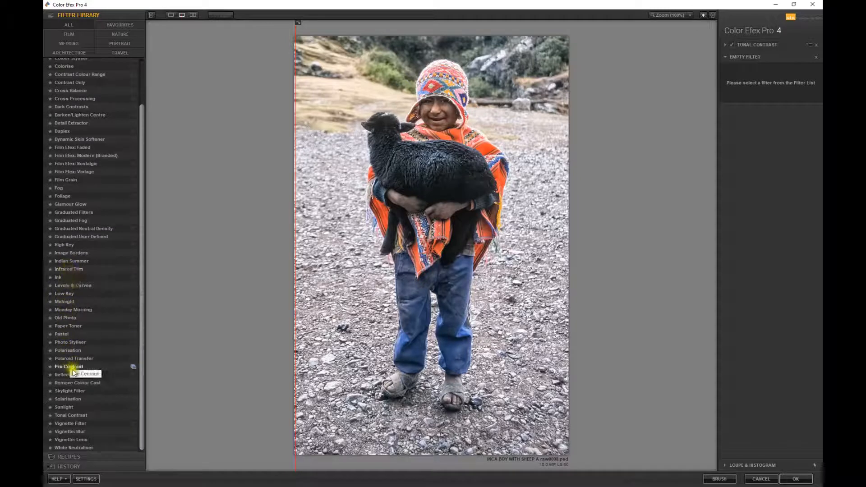
pyautogui.click(133, 367)
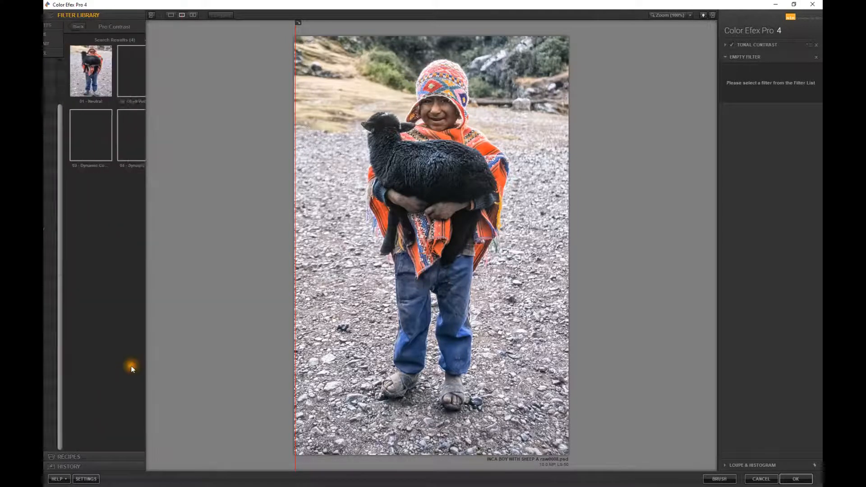
pyautogui.click(67, 79)
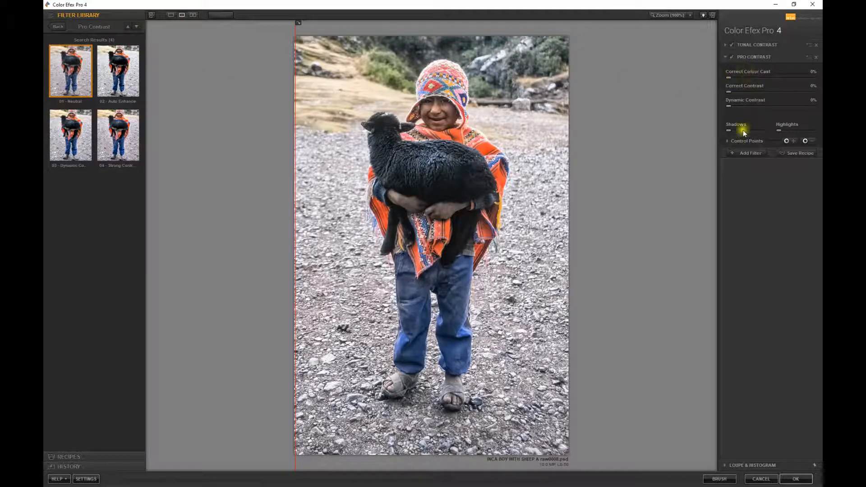
# - Set Pro Contrast's Correct Colour Cast to 61% and Dynamic Contrast to 48%, compare before and after, and apply the filters
pyautogui.moveTo(730, 80); pyautogui.dragTo(700, 72)
pyautogui.moveTo(750, 81); pyautogui.dragTo(784, 81)
pyautogui.moveTo(730, 92); pyautogui.dragTo(769, 107)
pyautogui.moveTo(295, 175); pyautogui.dragTo(372, 149)
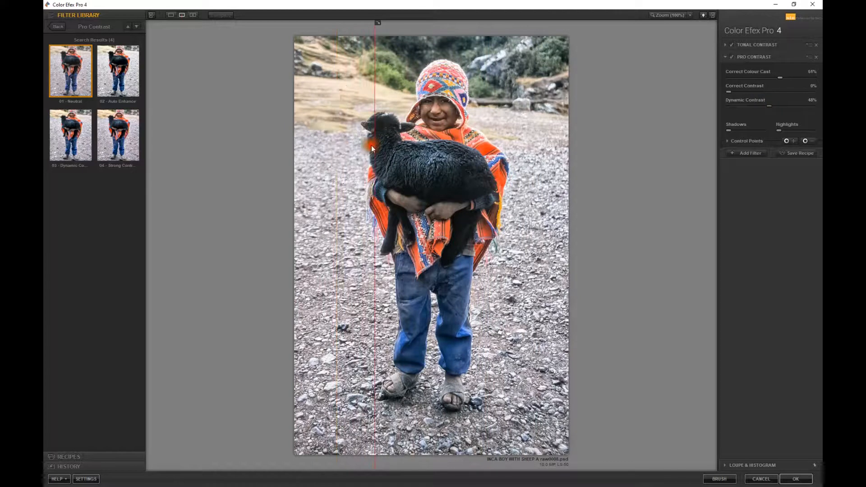
pyautogui.moveTo(375, 273); pyautogui.dragTo(294, 246)
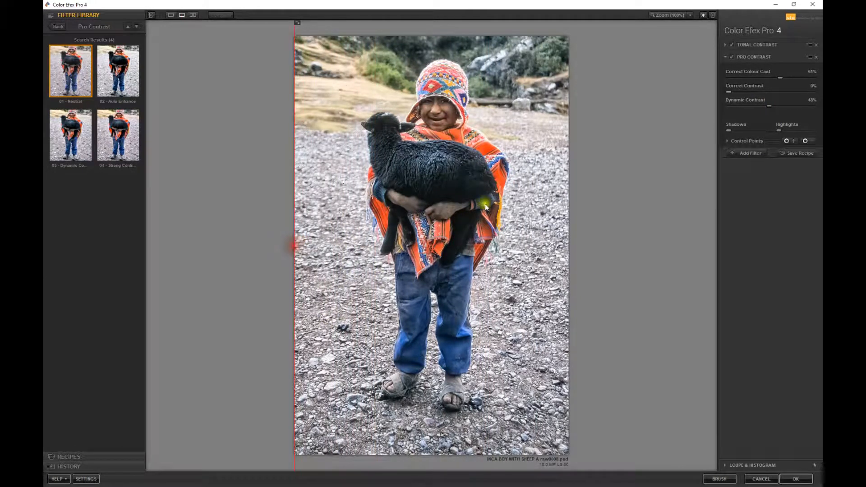
pyautogui.click(798, 477)
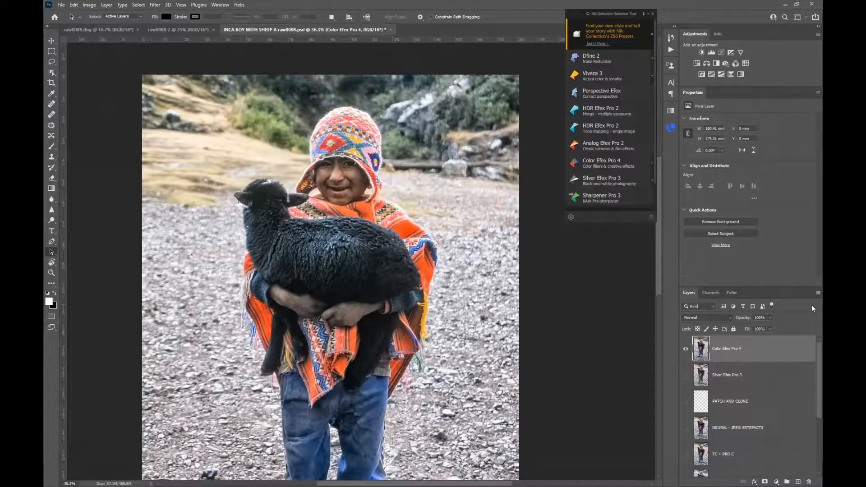
# - Hide the Color Efex Pro 4 layer and show the TC + PRO C layer
pyautogui.click(685, 349)
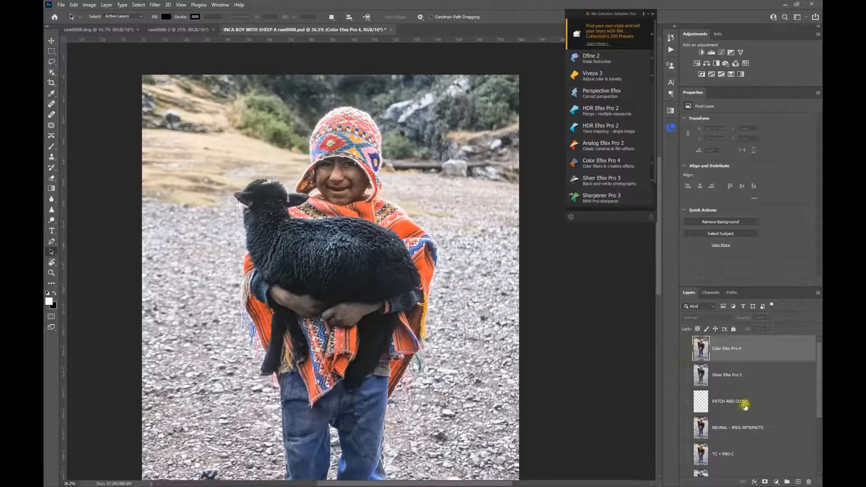
pyautogui.scroll(-2, 743, 433)
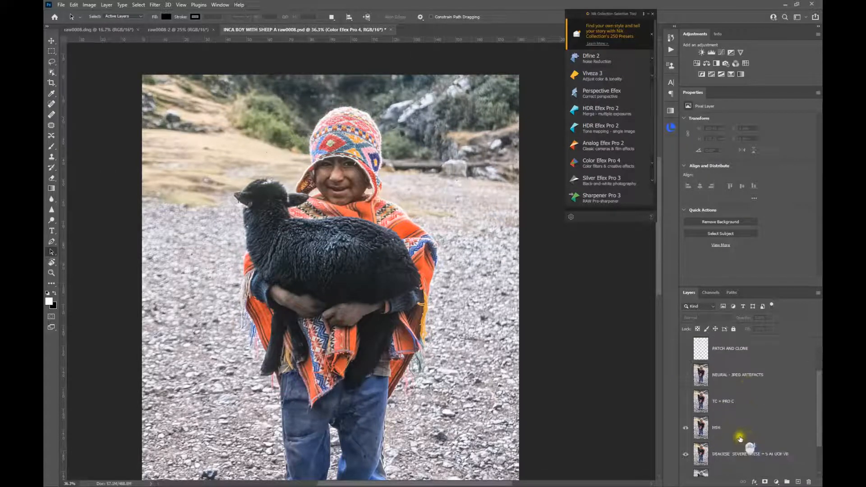
pyautogui.click(684, 402)
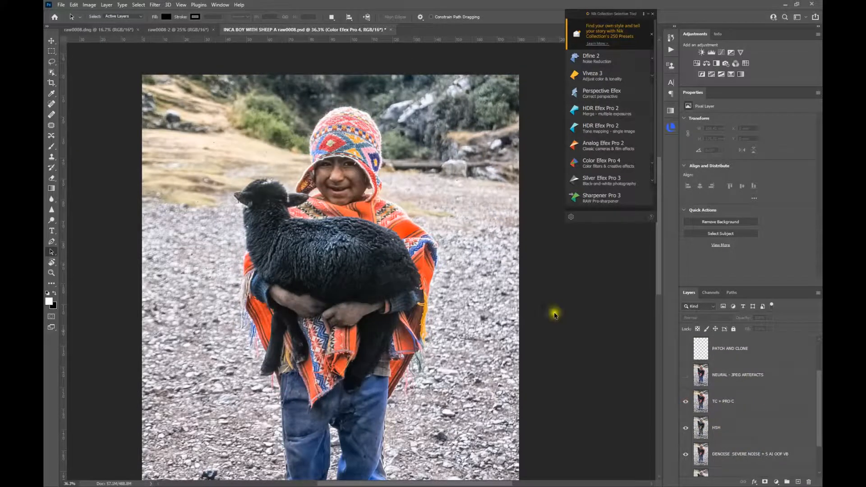
# - Compare the child and lamb with and without the TC + PRO C layer by toggling its visibility
pyautogui.scroll(2, 383, 203)
pyautogui.scroll(1, 381, 199)
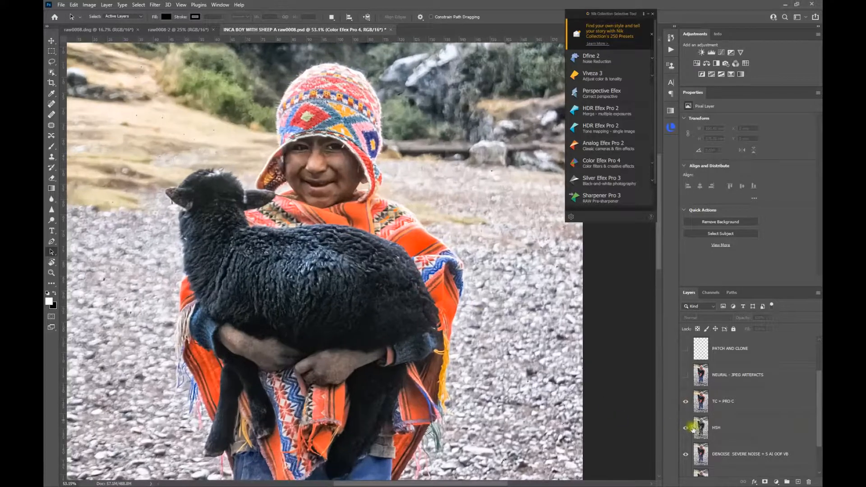
pyautogui.click(686, 402)
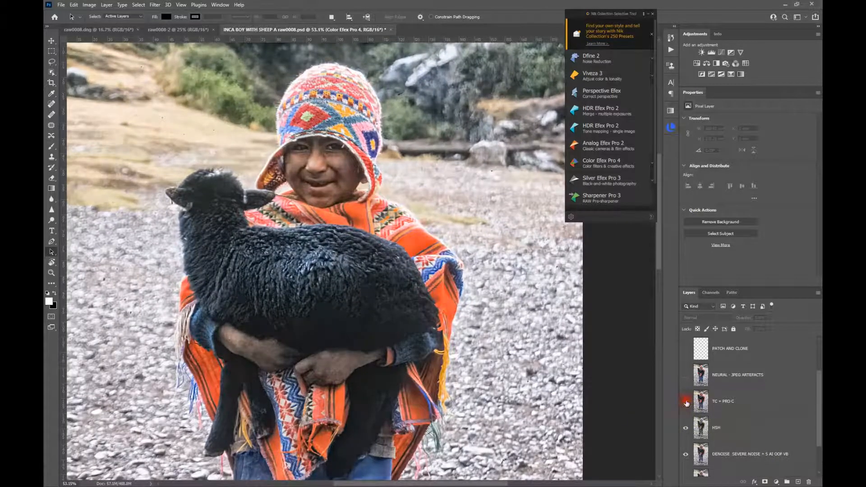
pyautogui.click(686, 402)
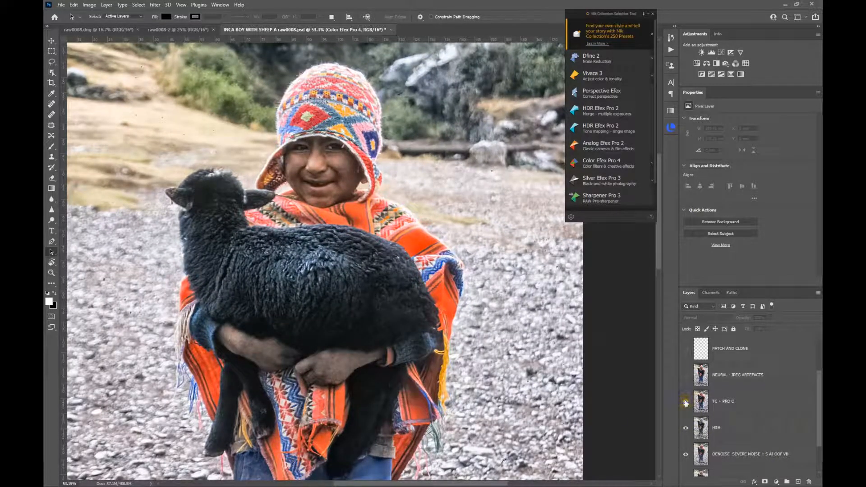
pyautogui.click(686, 401)
pyautogui.click(685, 402)
pyautogui.scroll(-1, 481, 233)
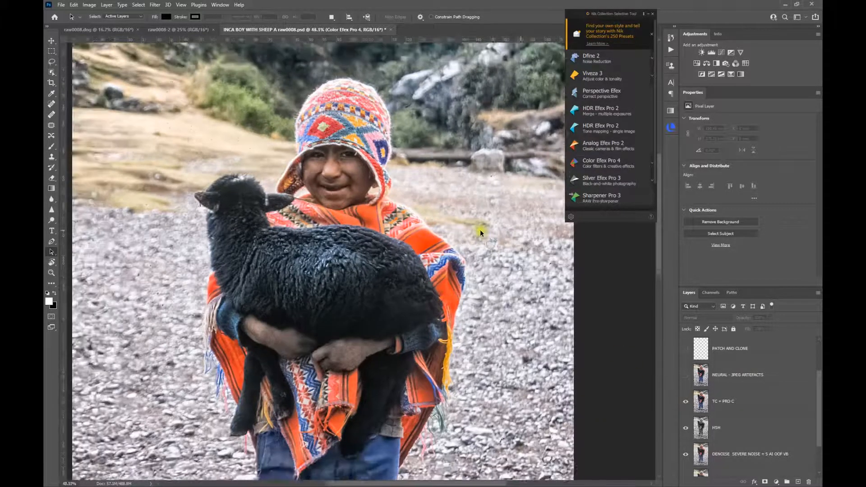
pyautogui.scroll(-3, 478, 230)
pyautogui.scroll(-1, 481, 182)
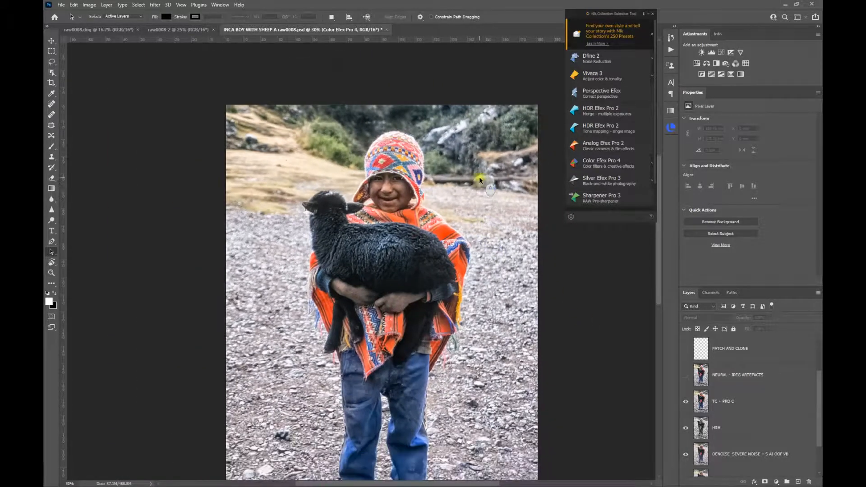
pyautogui.moveTo(462, 203); pyautogui.dragTo(409, 147)
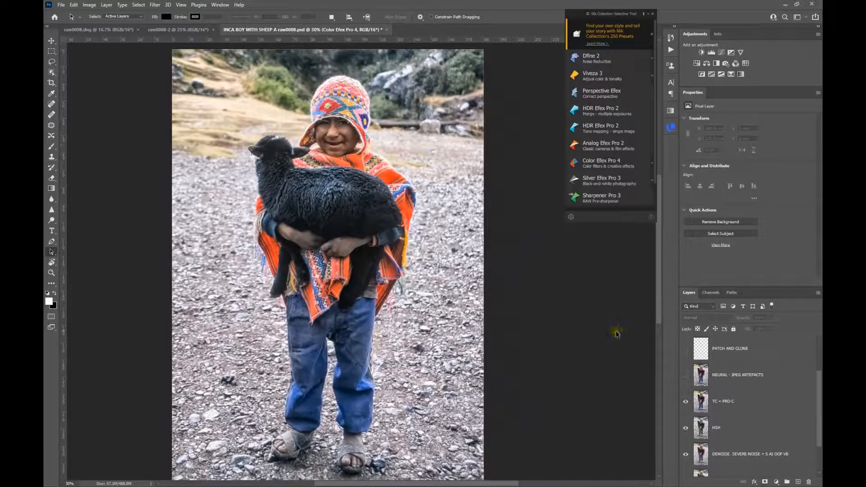
# - Try the JPEG Artifacts Removal neural filter at High strength on the TC + PRO C layer
pyautogui.click(153, 5)
pyautogui.click(153, 6)
pyautogui.click(754, 403)
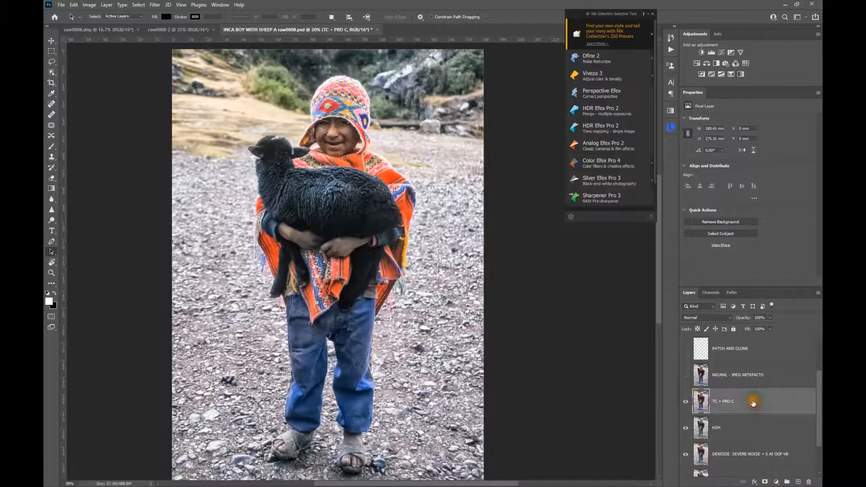
pyautogui.click(153, 5)
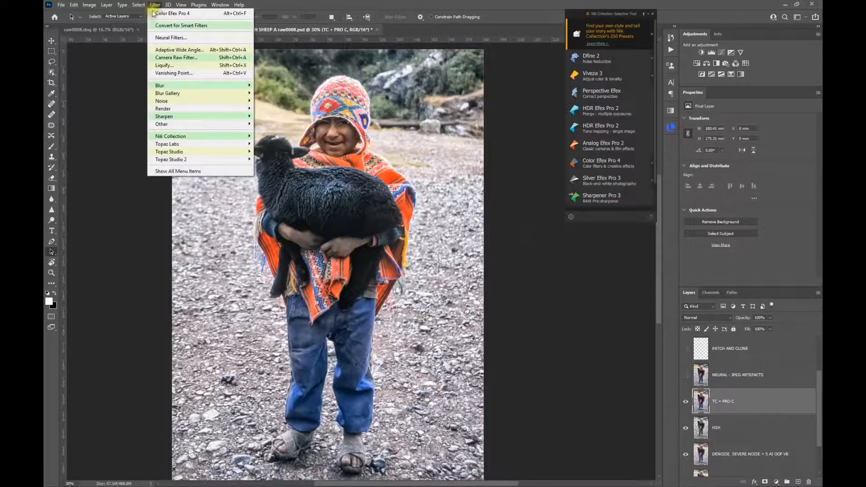
pyautogui.click(160, 39)
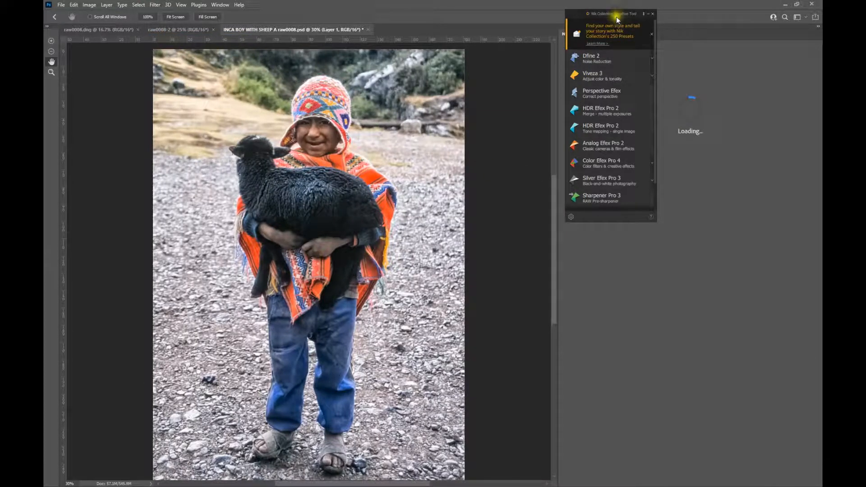
pyautogui.click(649, 15)
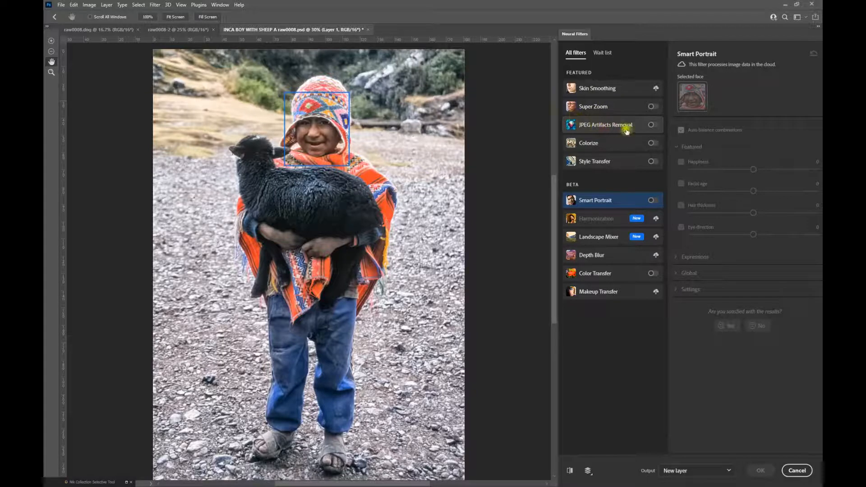
pyautogui.click(651, 126)
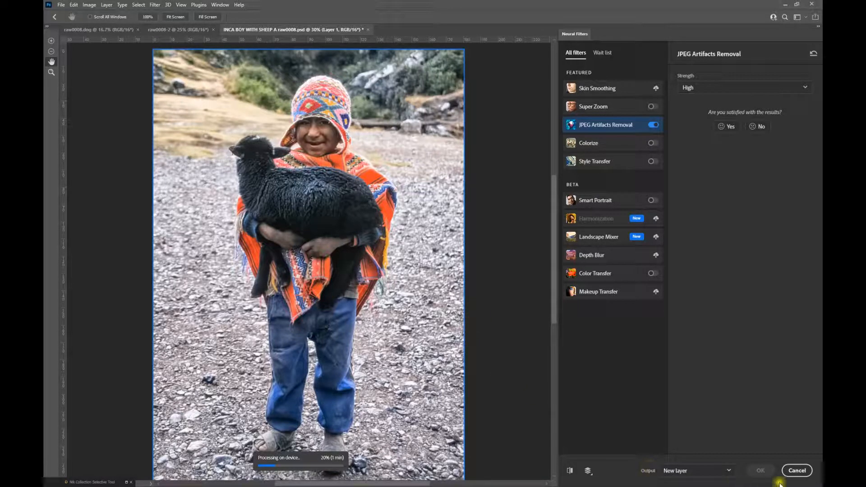
pyautogui.click(797, 471)
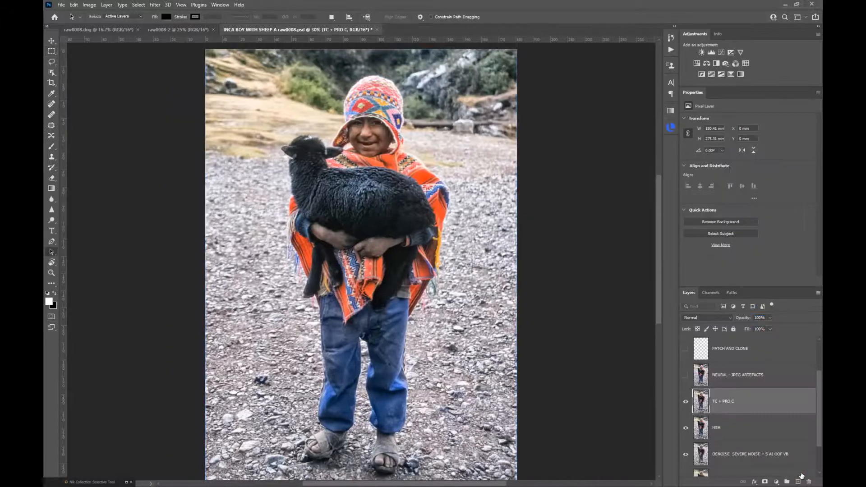
# - Show the NEURAL - JPEG ARTEFACTS layer and compare the child's face up close with and without it
pyautogui.click(686, 375)
pyautogui.scroll(3, 368, 137)
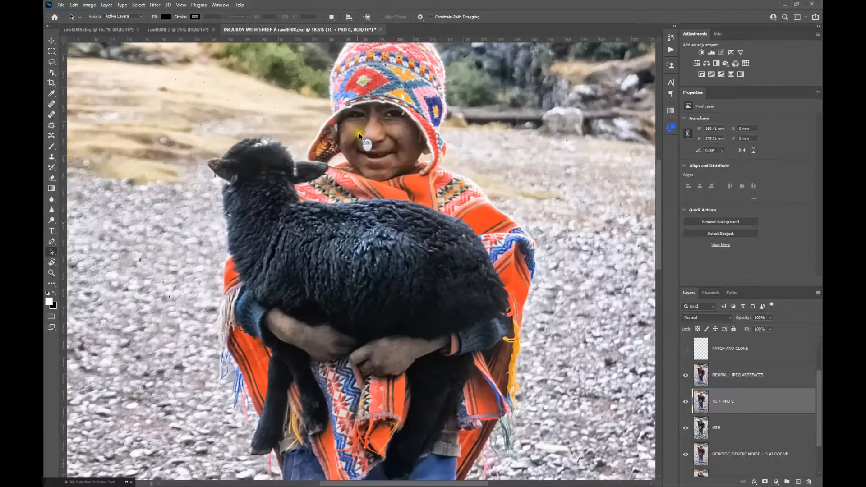
pyautogui.scroll(4, 392, 158)
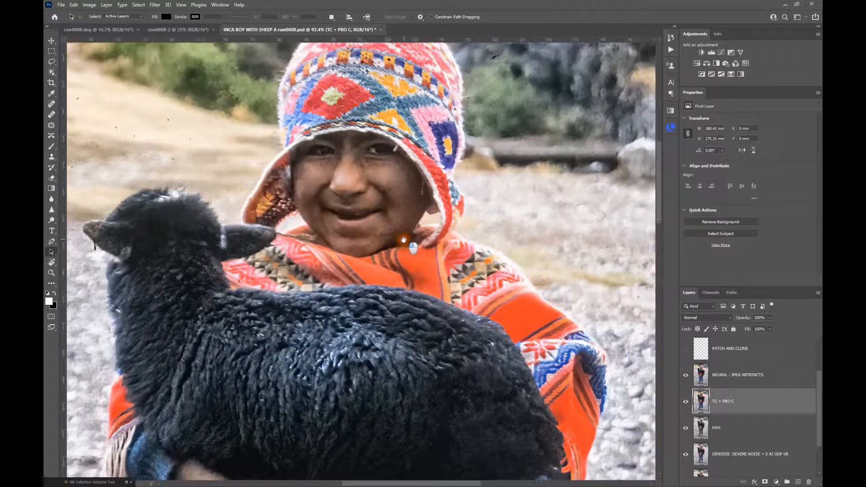
pyautogui.click(686, 375)
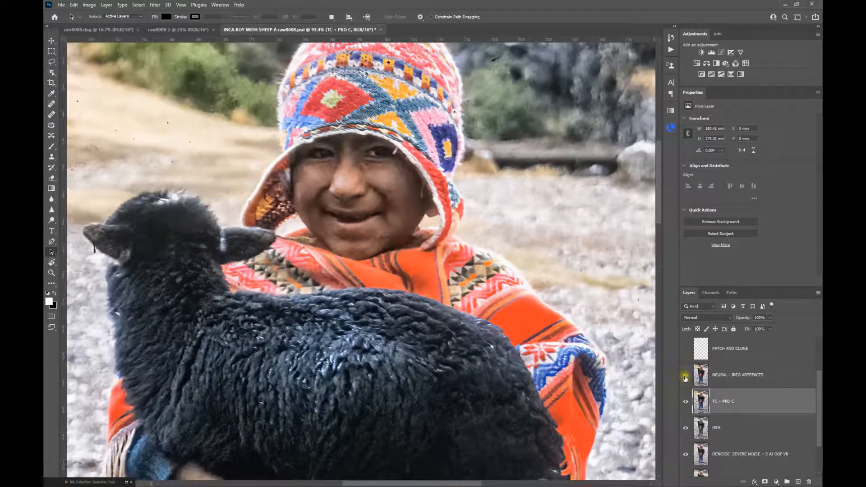
pyautogui.click(686, 377)
pyautogui.click(686, 376)
# - Show and select the PATCH AND CLONE layer with the child and lamb in view
pyautogui.scroll(-5, 559, 287)
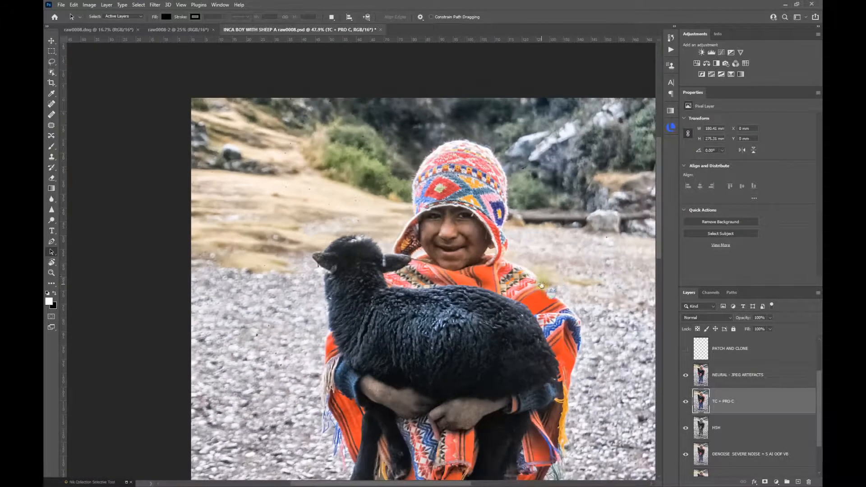
pyautogui.scroll(-3, 541, 285)
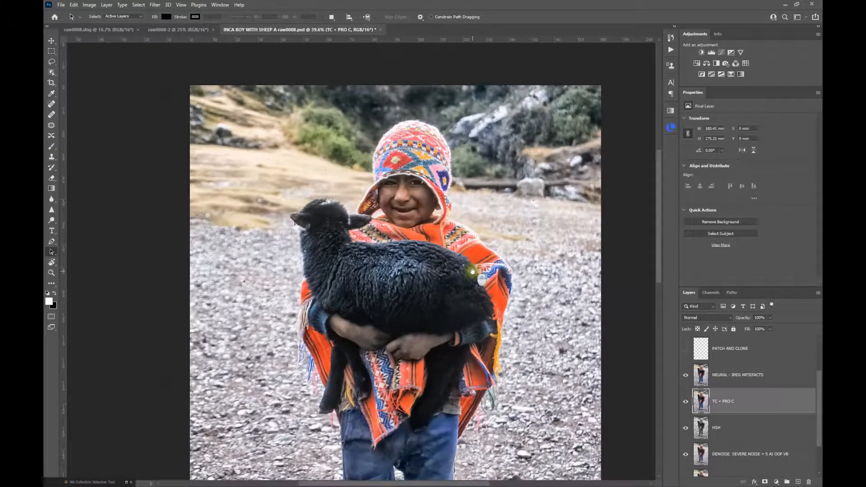
pyautogui.moveTo(473, 271); pyautogui.dragTo(467, 253)
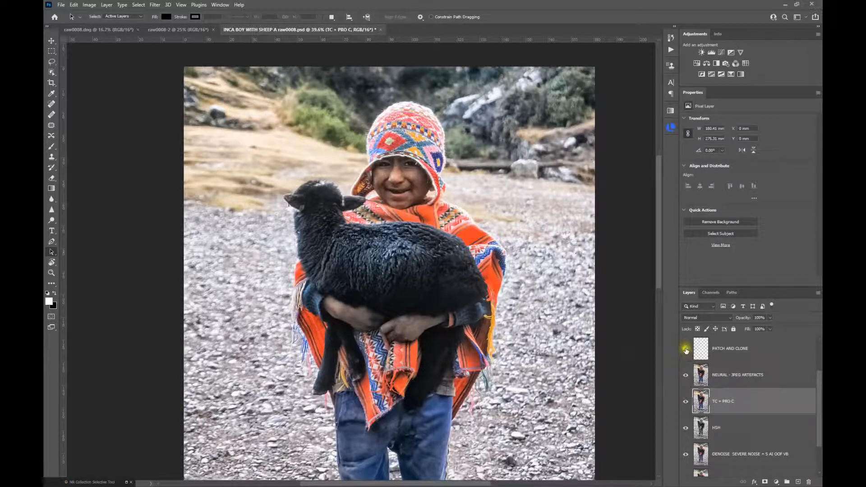
pyautogui.click(727, 354)
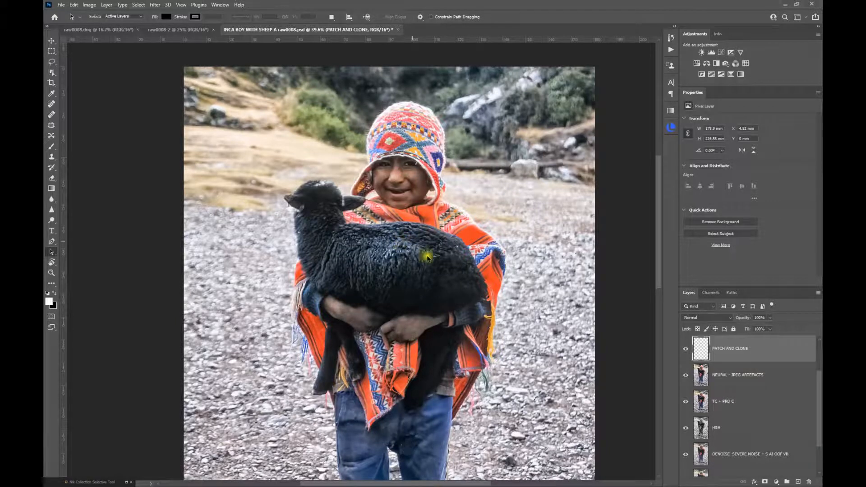
# - Hide the PATCH AND CLONE layer and add a new empty layer directly above the NEURAL - JPEG ARTEFACTS layer
pyautogui.click(686, 350)
pyautogui.click(686, 350)
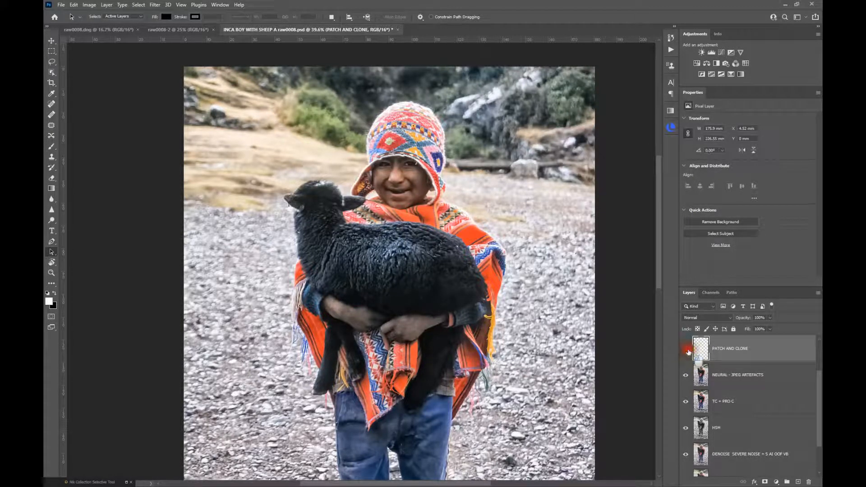
pyautogui.click(736, 375)
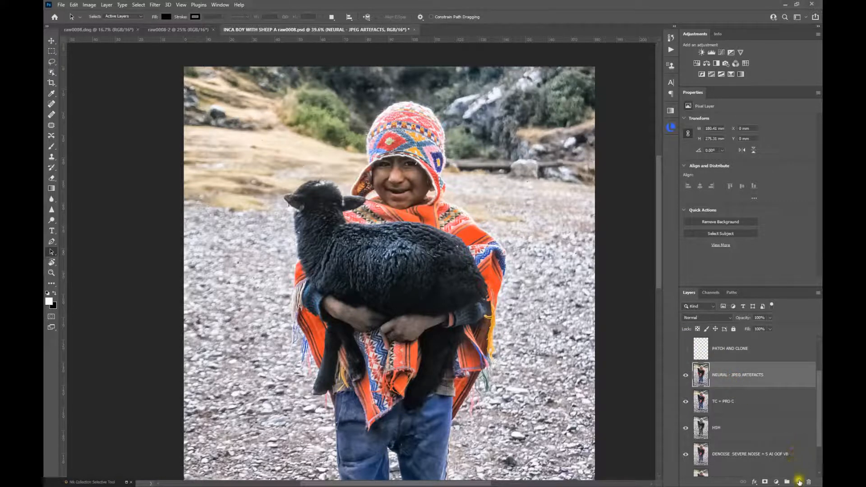
pyautogui.click(799, 482)
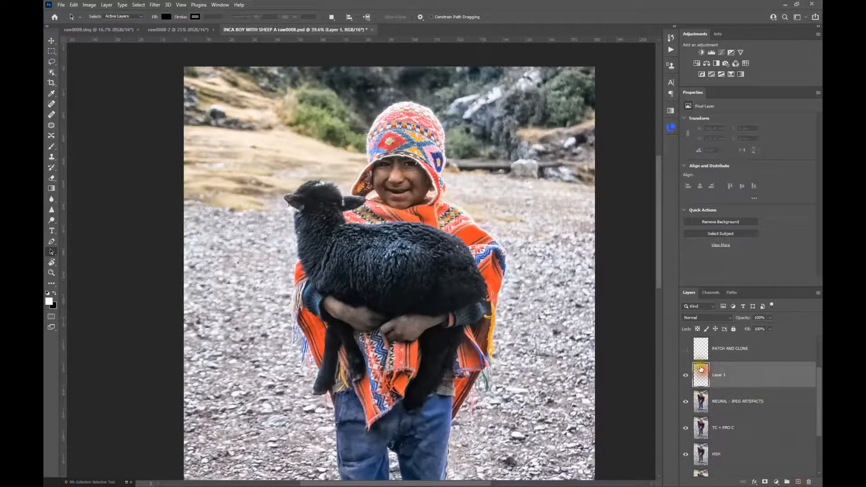
# - Remove the dark specks from the grassy hillside behind the lamb and child using a small Content-Aware Spot Healing Brush
pyautogui.click(51, 104)
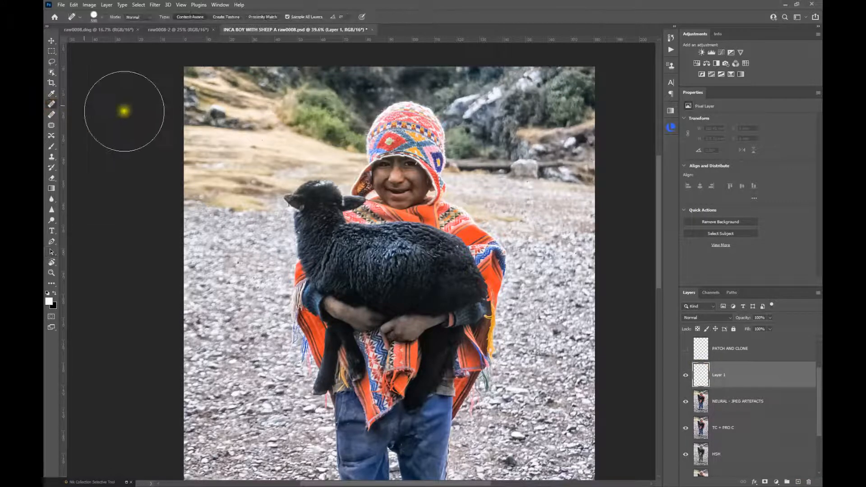
pyautogui.press('[')
pyautogui.press('[')
pyautogui.press('[')
pyautogui.press('[')
pyautogui.press('[')
pyautogui.press('[')
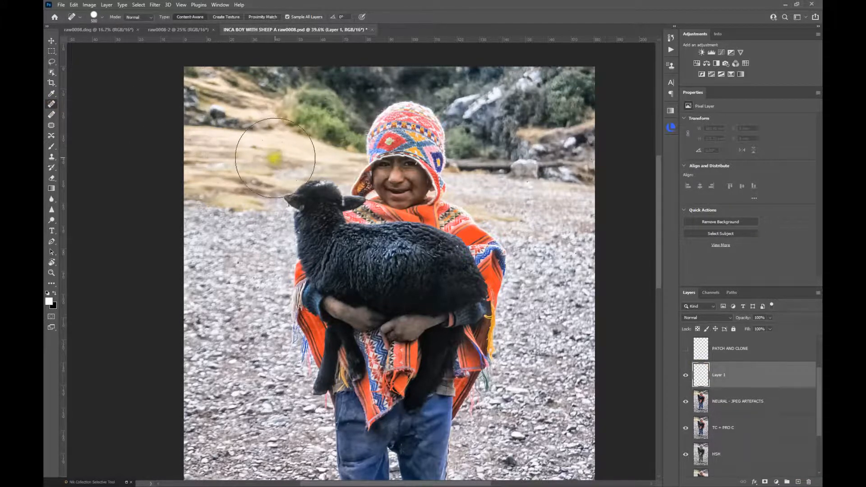
pyautogui.press('[')
pyautogui.press('[')
pyautogui.press('[')
pyautogui.press('[')
pyautogui.press('[')
pyautogui.press('[')
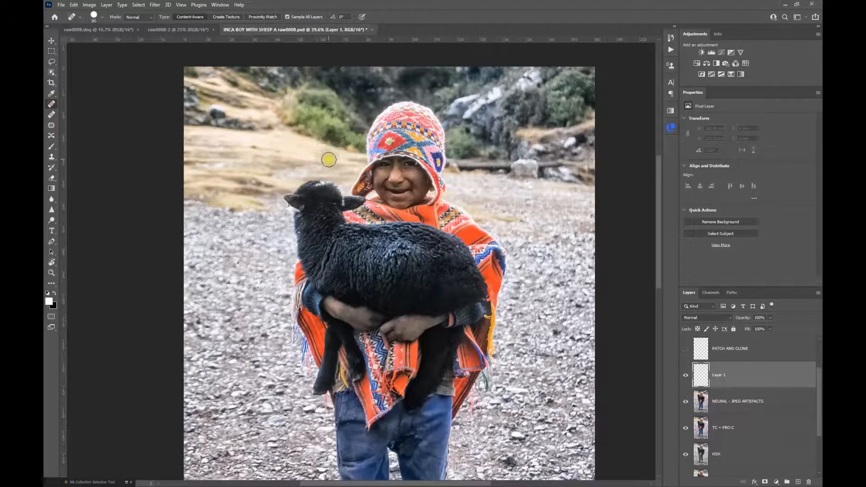
pyautogui.scroll(5, 328, 161)
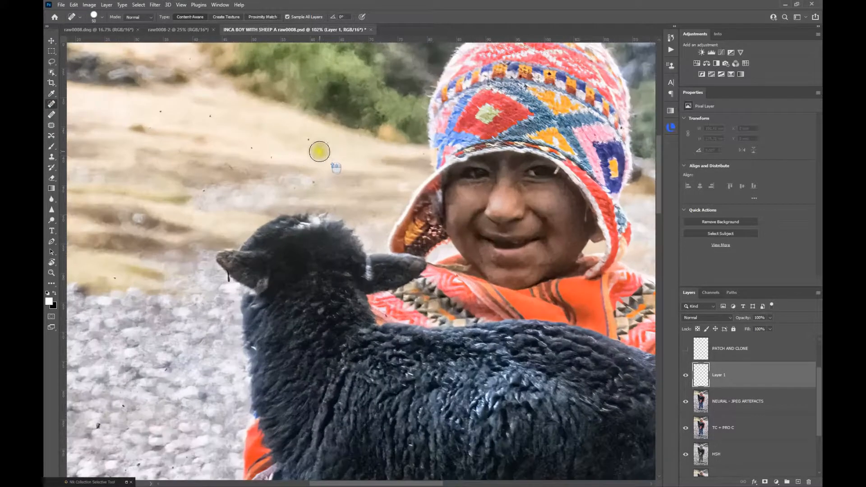
pyautogui.press('[')
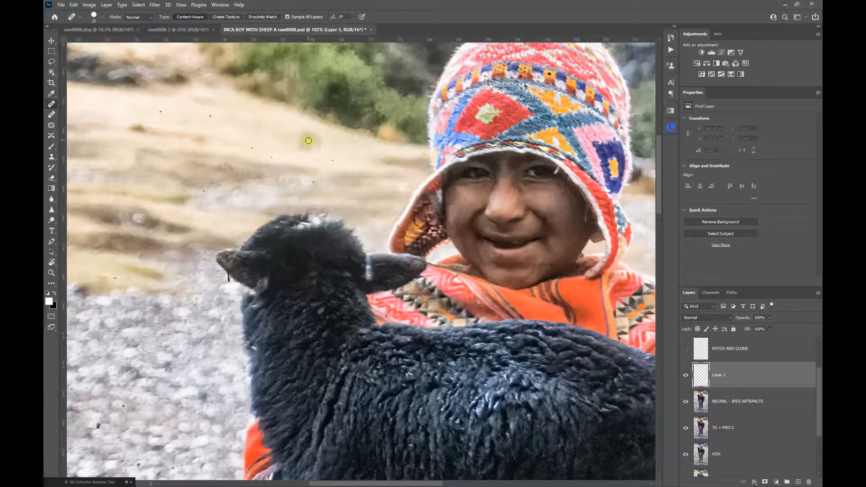
pyautogui.click(332, 160)
pyautogui.click(314, 182)
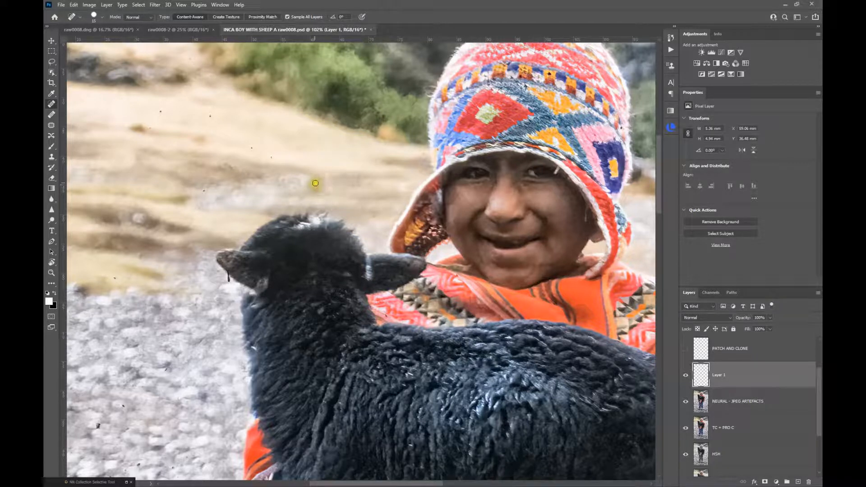
pyautogui.click(270, 156)
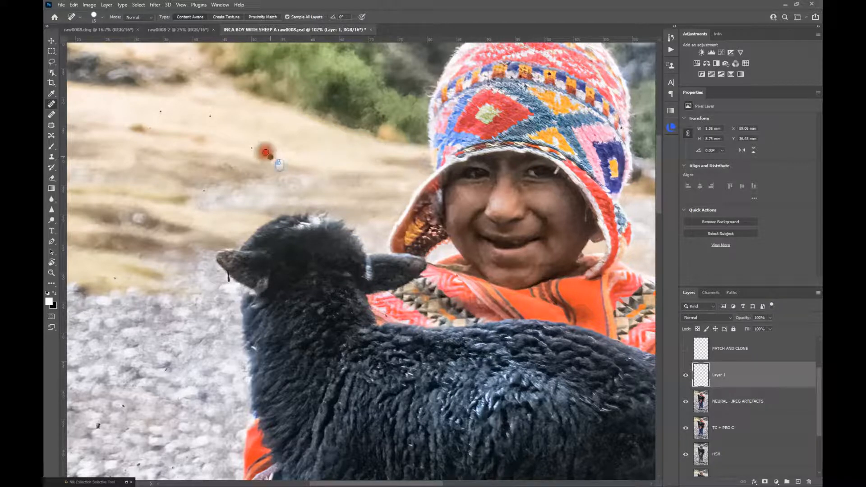
pyautogui.click(209, 116)
pyautogui.click(160, 111)
pyautogui.click(204, 190)
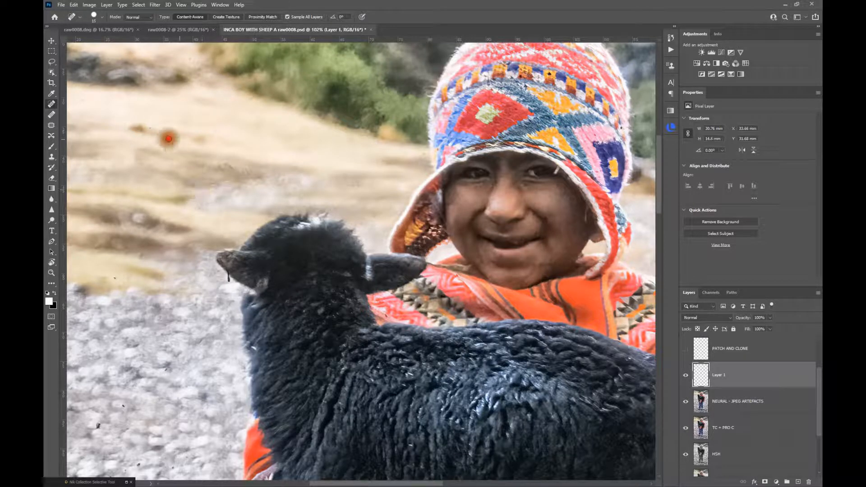
pyautogui.click(150, 130)
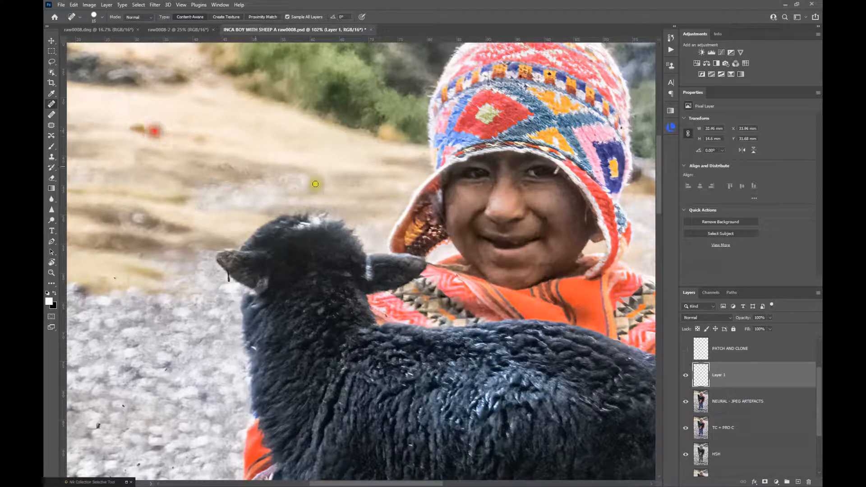
pyautogui.click(419, 154)
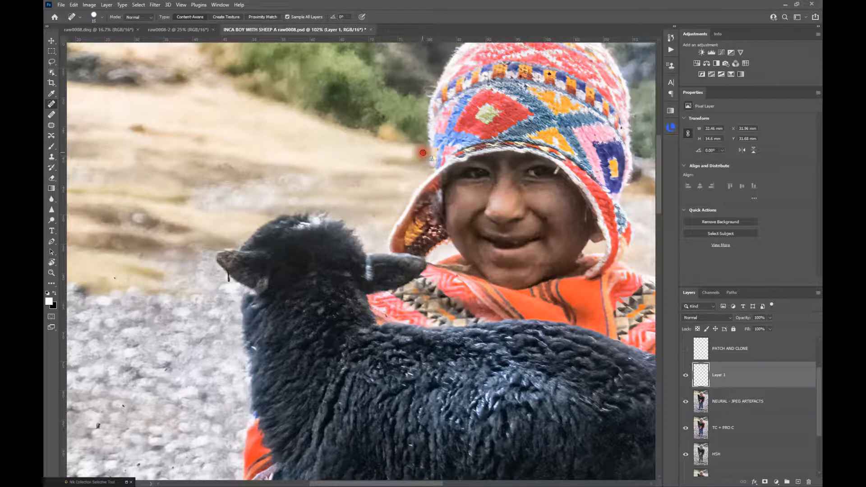
pyautogui.click(366, 222)
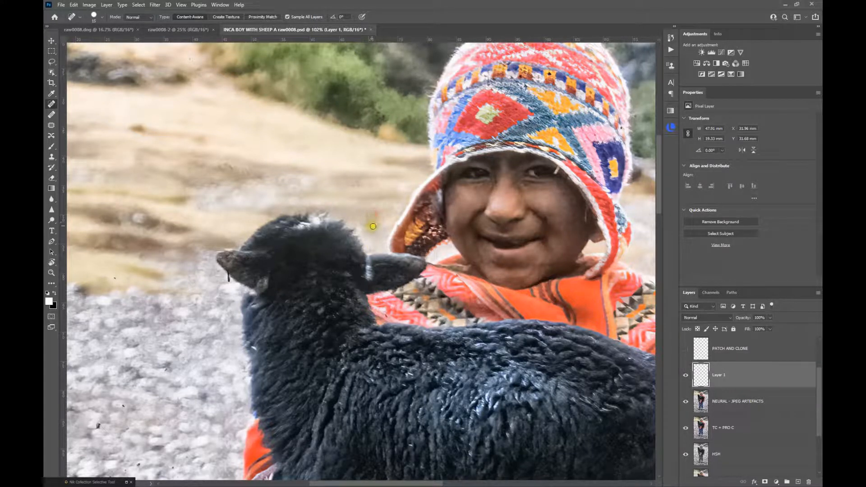
# - Heal the dark specks at the grass edge and on the gravel beside the lamb with the Spot Healing Brush
pyautogui.click(114, 277)
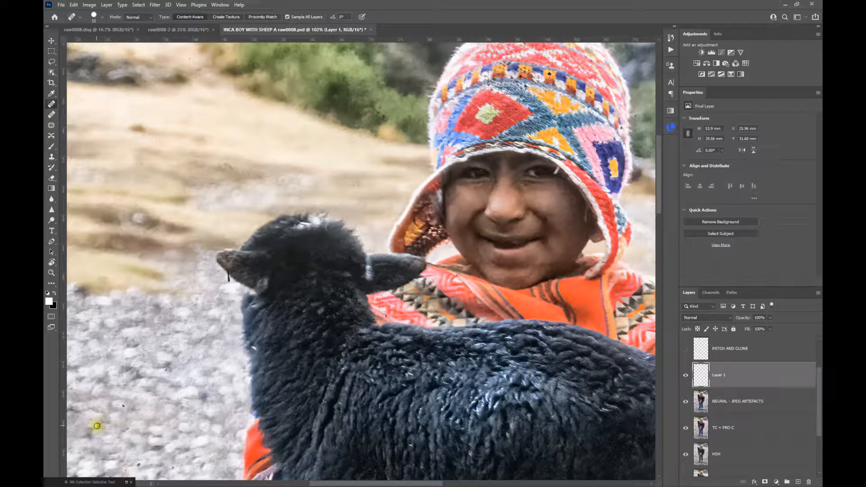
pyautogui.click(97, 423)
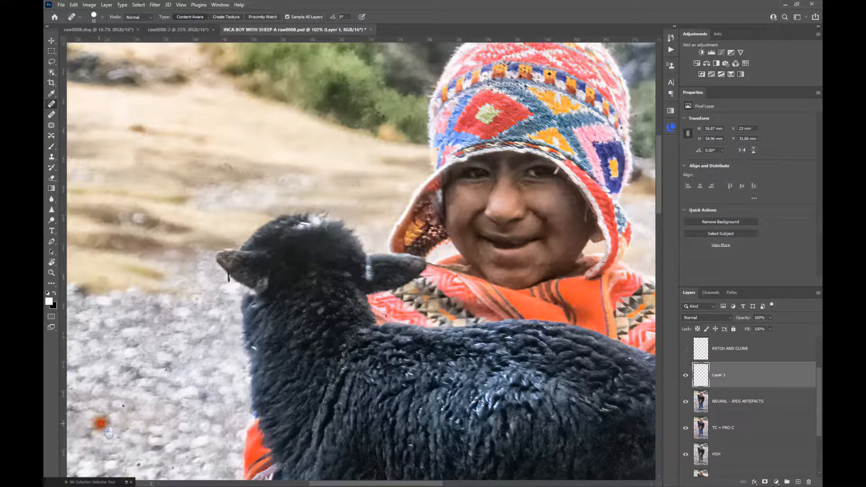
pyautogui.click(119, 406)
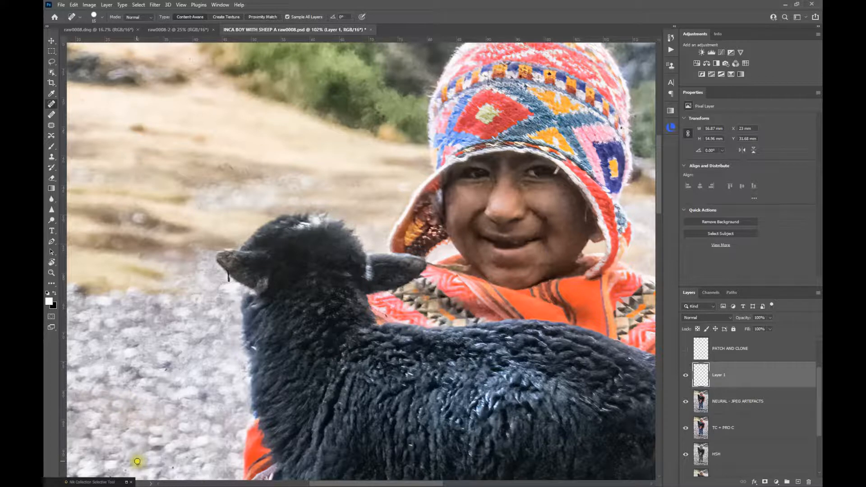
pyautogui.click(137, 463)
pyautogui.click(177, 462)
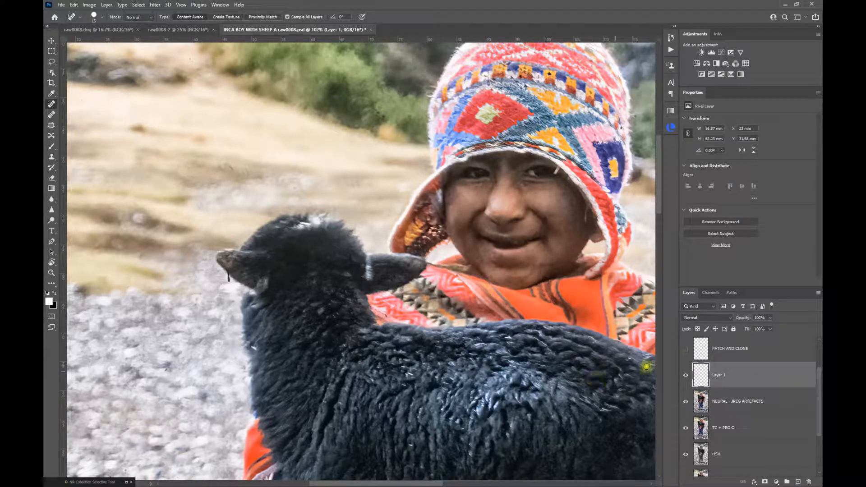
# - Hide Layer 1 and show the PATCH AND CLONE layer instead, with the whole child in view
pyautogui.click(686, 375)
pyautogui.click(686, 349)
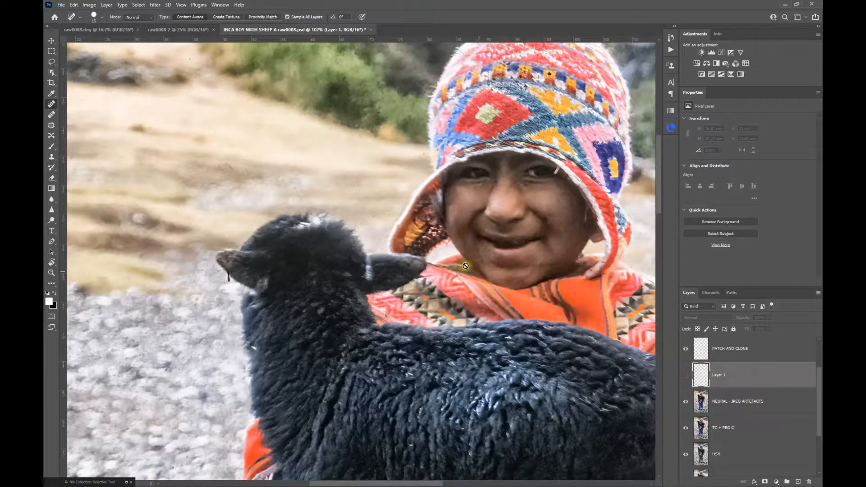
pyautogui.scroll(-2, 364, 208)
pyautogui.scroll(-8, 365, 208)
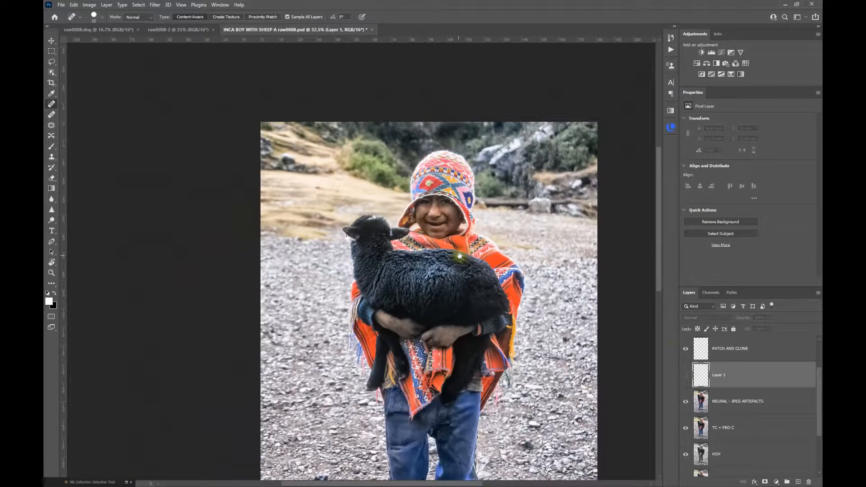
pyautogui.moveTo(459, 257); pyautogui.dragTo(425, 169)
pyautogui.scroll(-2, 422, 192)
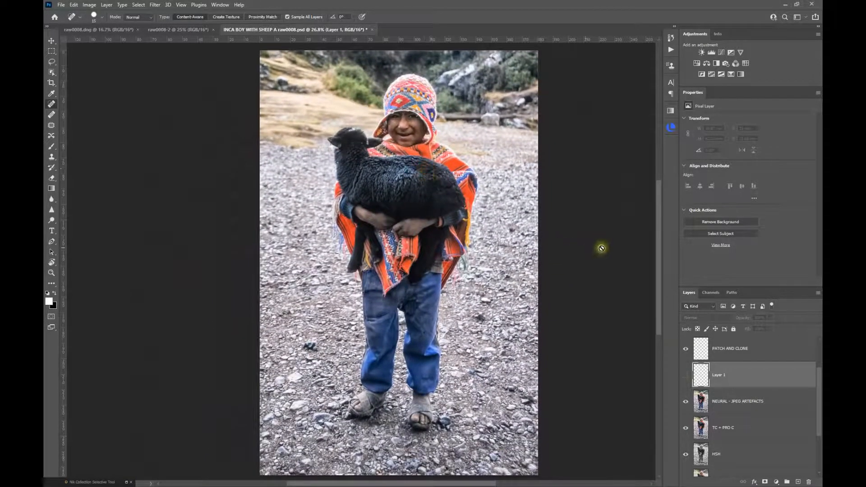
# - Compare the restored INCA BOY WITH SHEEP document with the raw0008-2 version and the original raw0008.dng scan
pyautogui.click(187, 31)
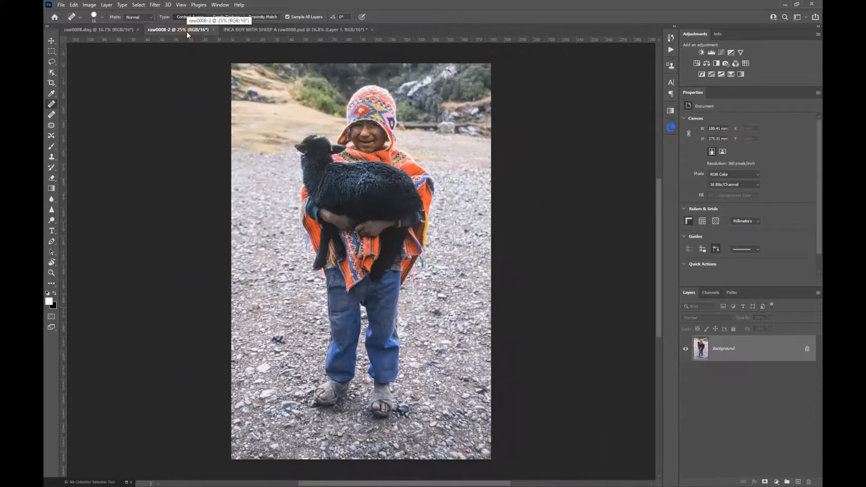
pyautogui.scroll(1, 275, 109)
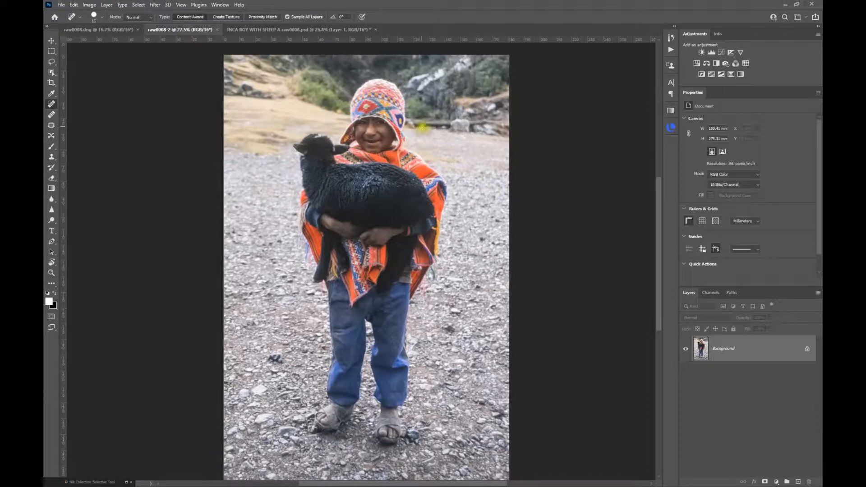
pyautogui.click(310, 30)
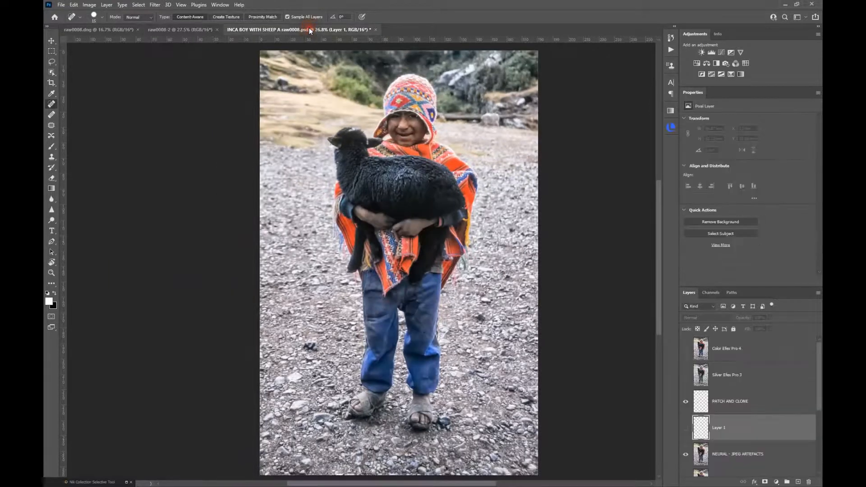
pyautogui.click(112, 30)
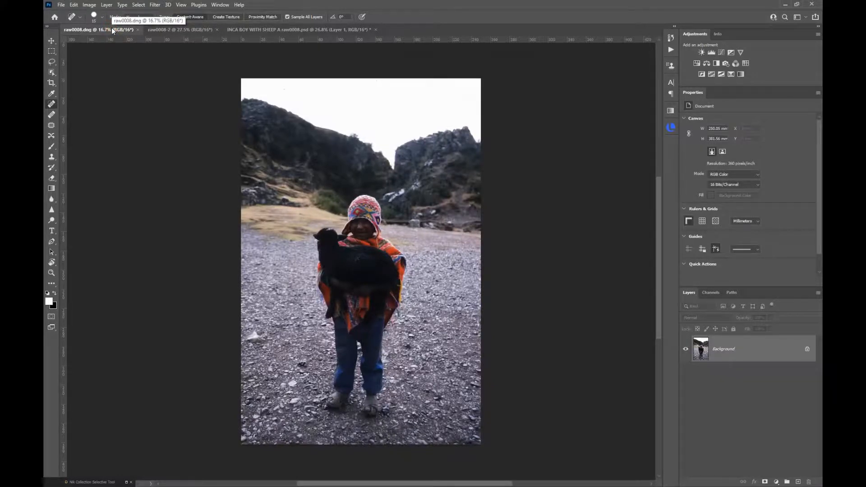
pyautogui.click(347, 30)
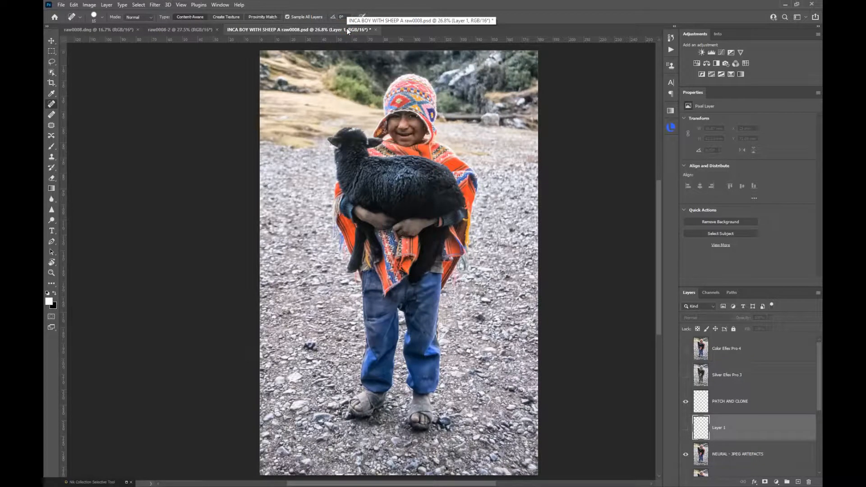